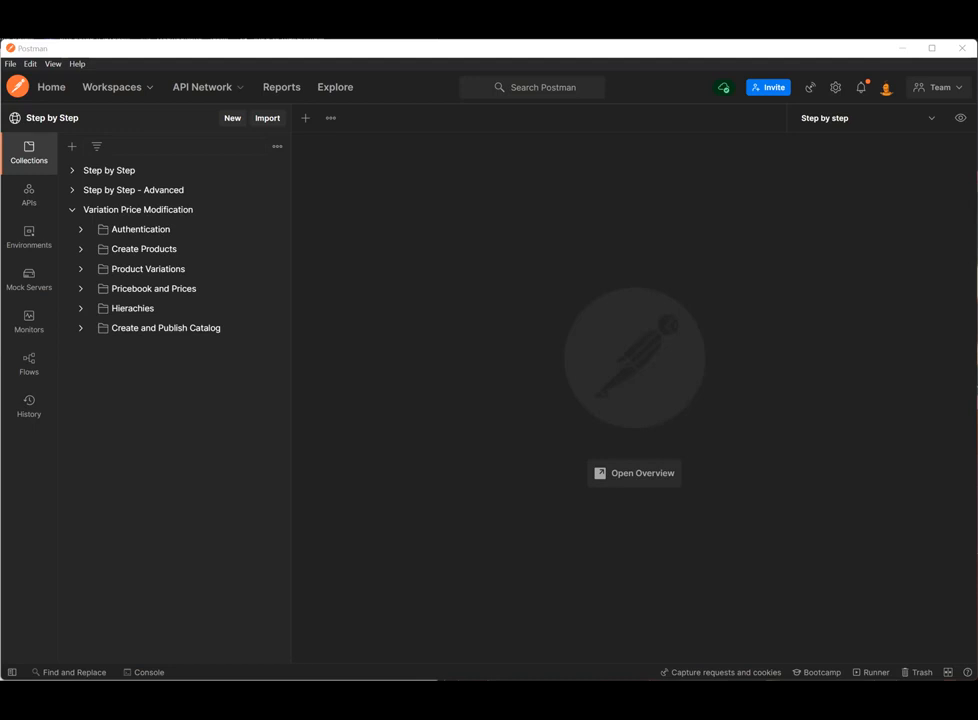
# - Send the Auth Client Credentials request with its form-data body, review the script storing the access token, and close the request
pyautogui.click(81, 231)
pyautogui.click(186, 253)
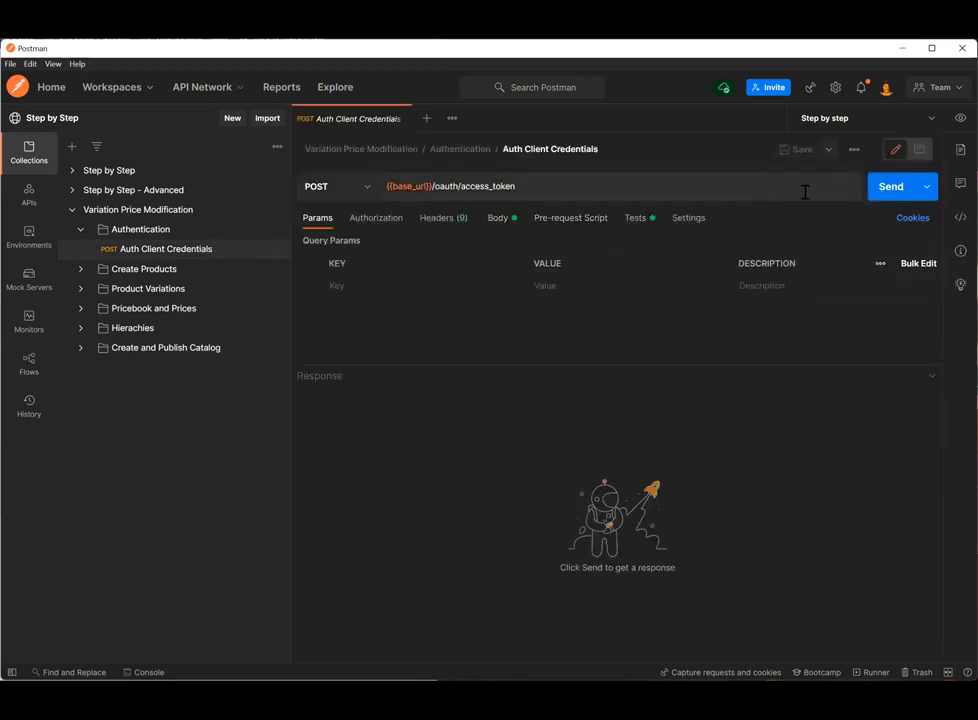
pyautogui.click(502, 224)
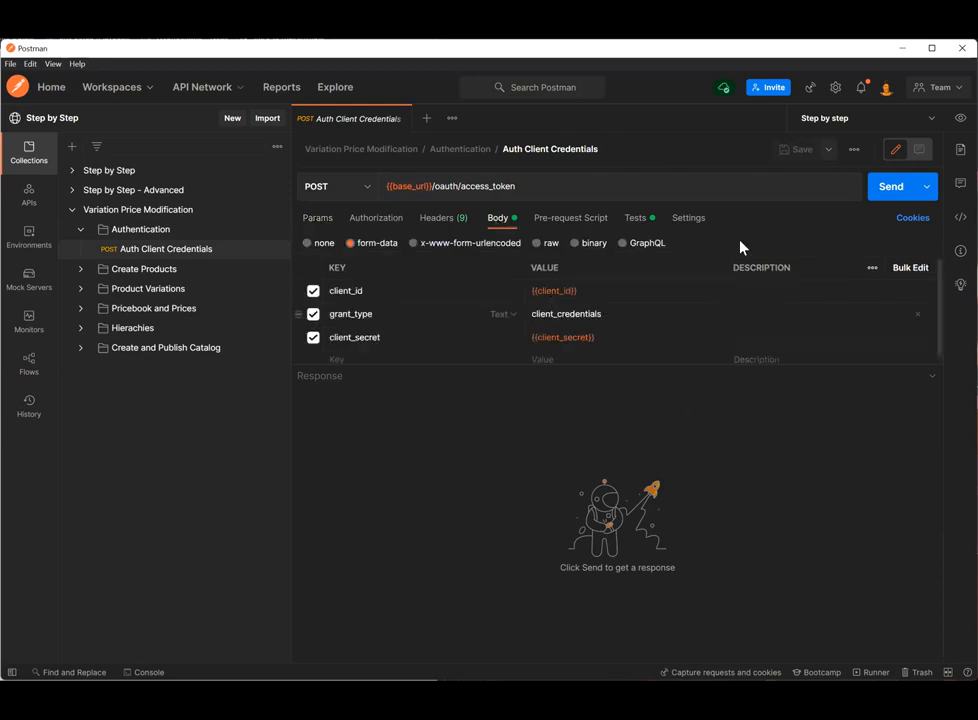
pyautogui.click(893, 192)
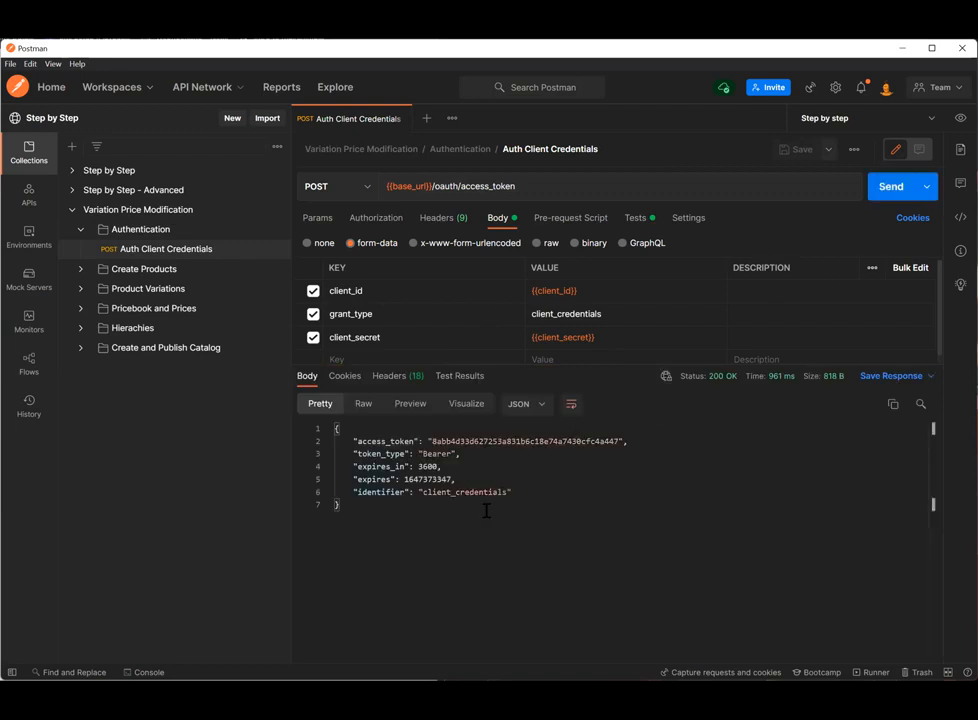
pyautogui.moveTo(615, 441); pyautogui.dragTo(436, 441)
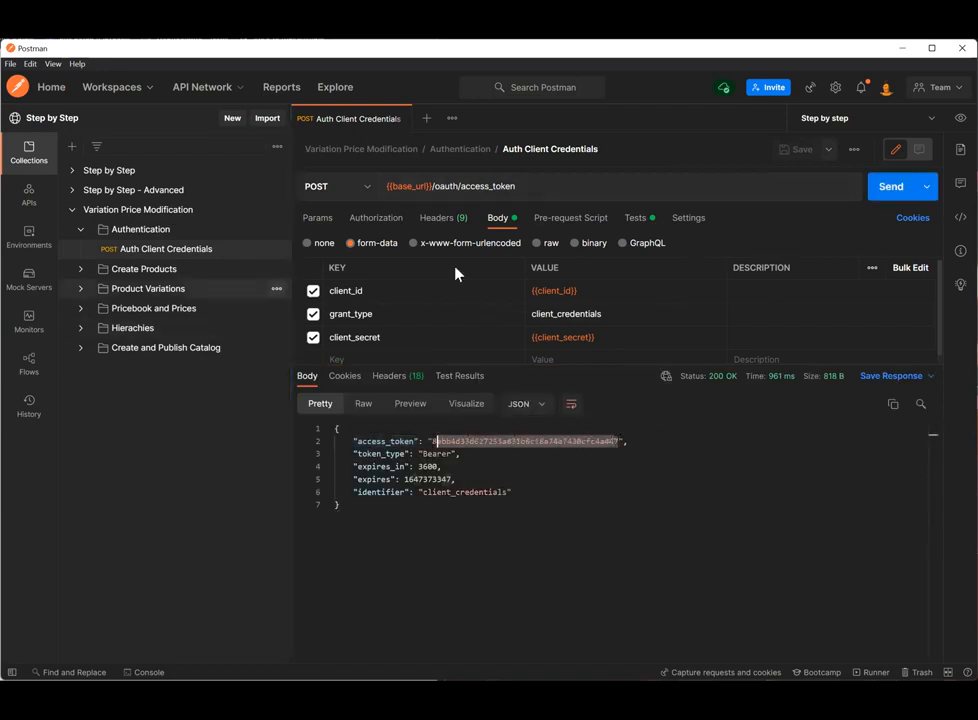
pyautogui.click(641, 219)
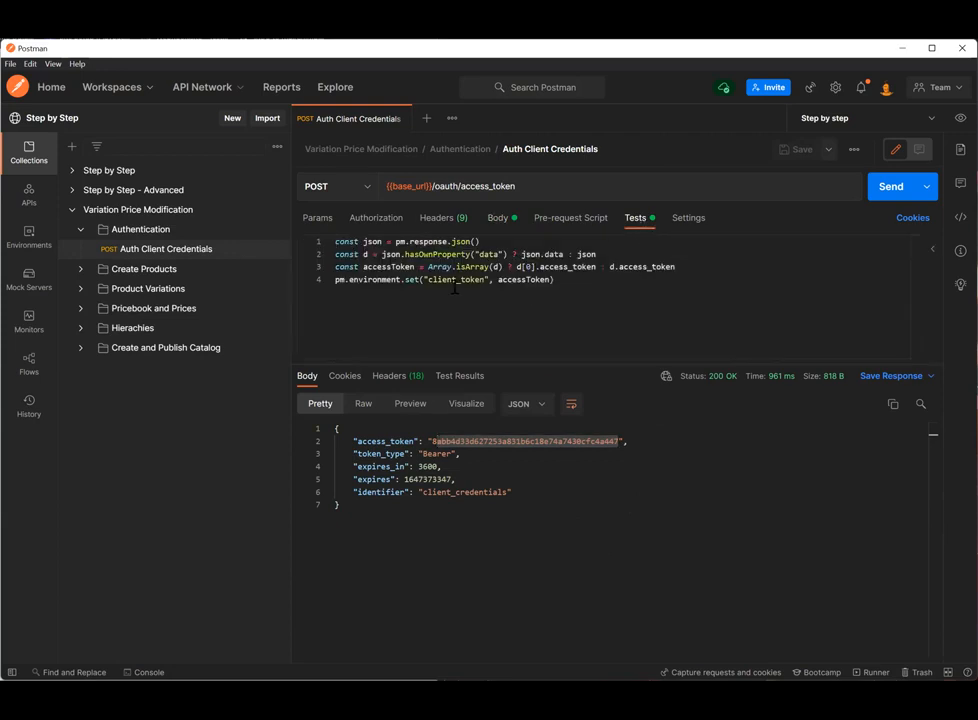
pyautogui.click(400, 119)
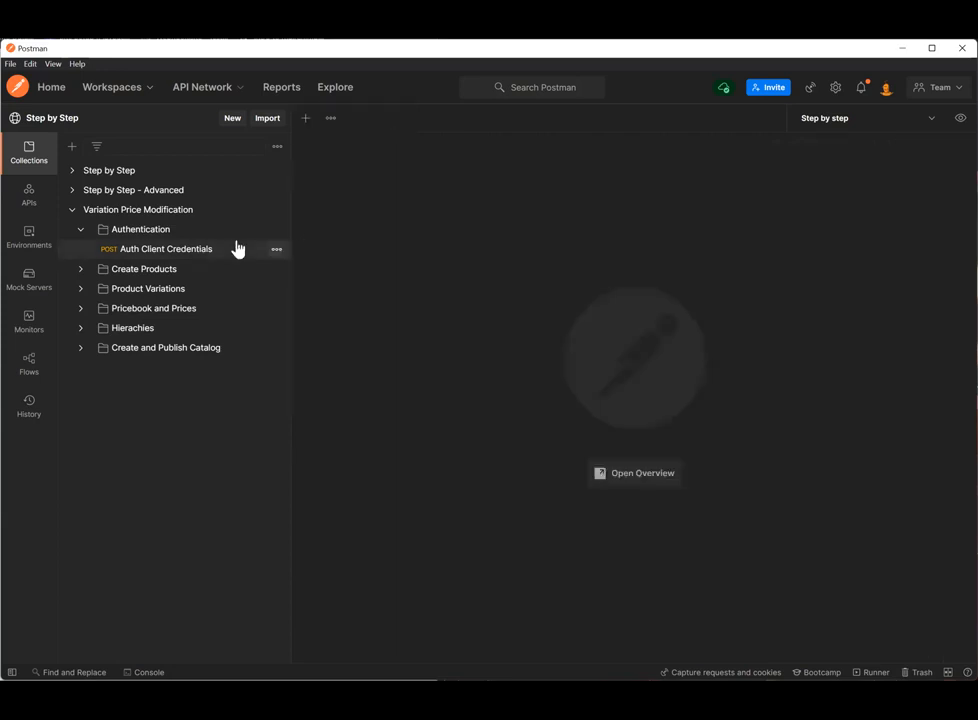
# - Send the Create Product request for "BestEver Range 30 inch, Model 1a1a-30" and review the script storing its product and SKU IDs
pyautogui.click(79, 272)
pyautogui.click(158, 288)
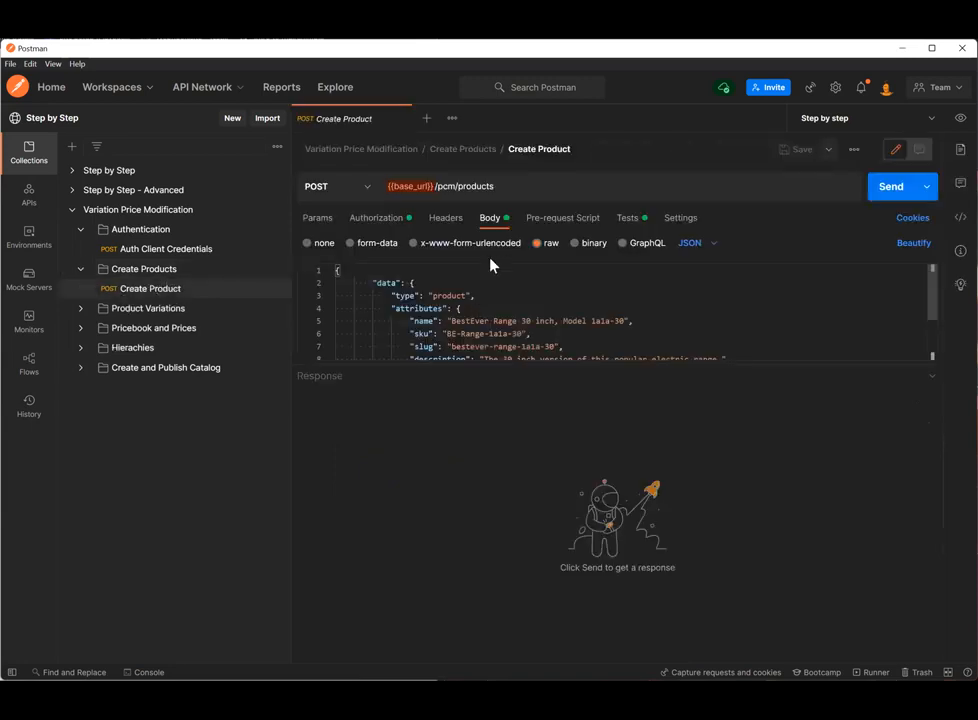
pyautogui.moveTo(489, 366); pyautogui.dragTo(480, 482)
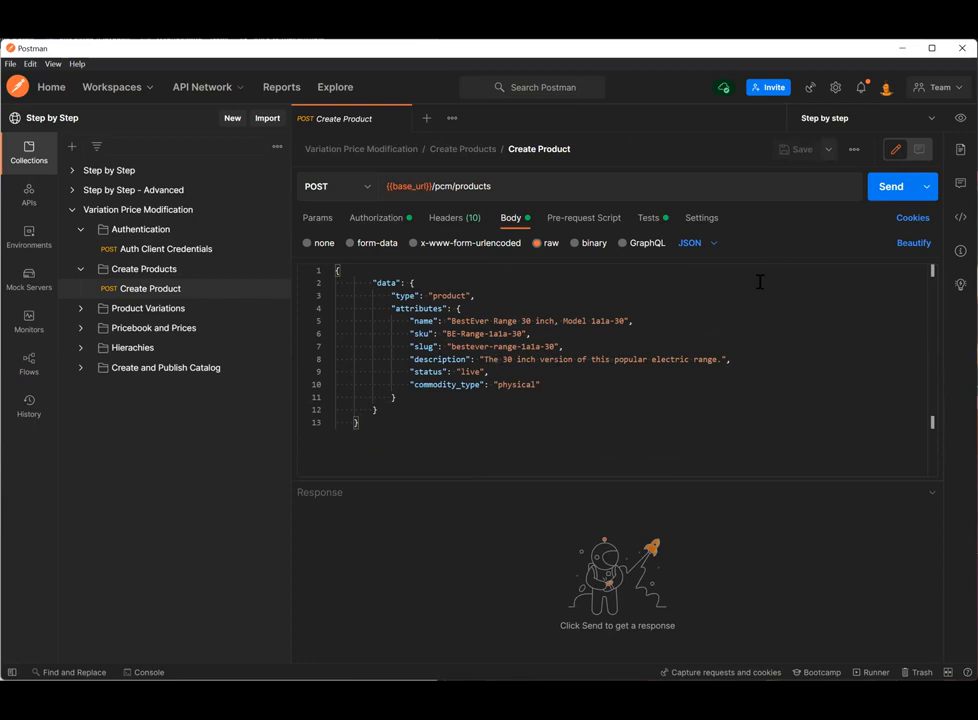
pyautogui.click(891, 188)
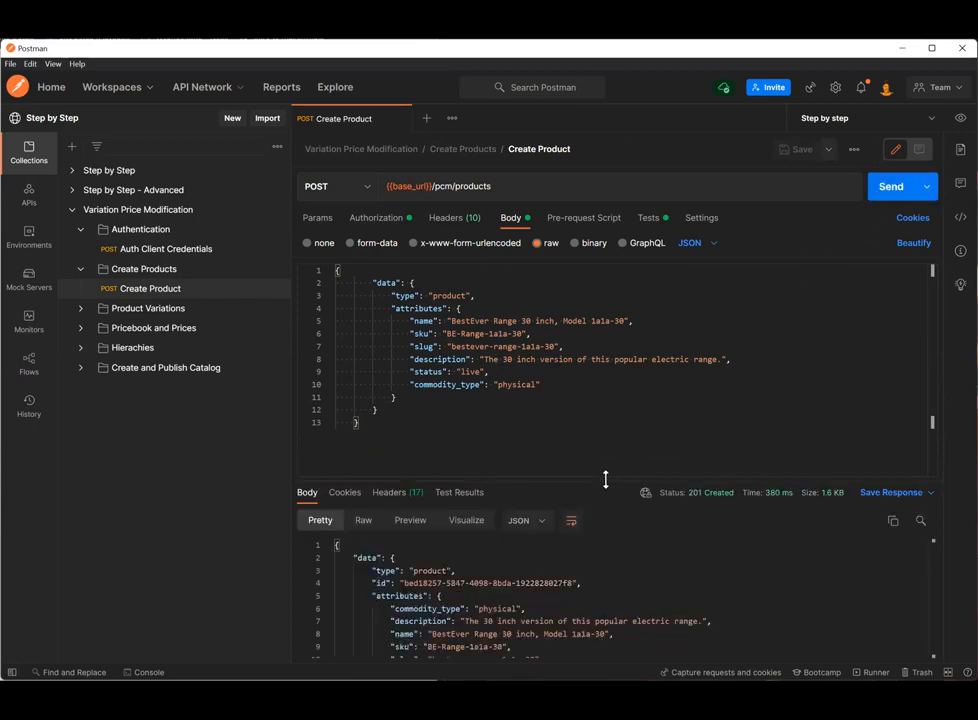
pyautogui.moveTo(605, 480); pyautogui.dragTo(608, 262)
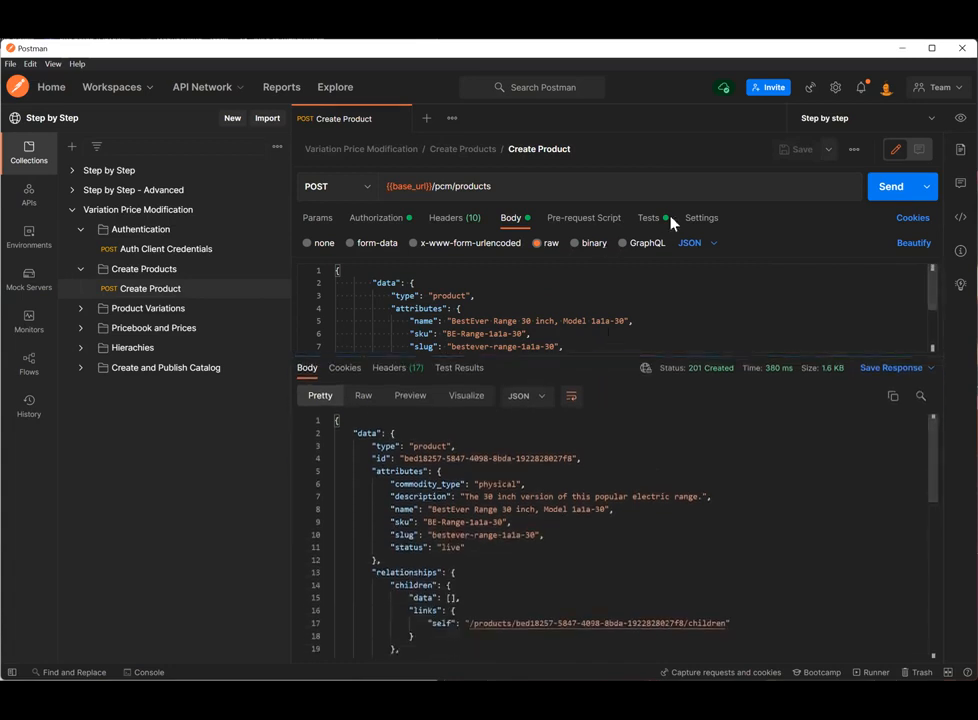
pyautogui.click(649, 218)
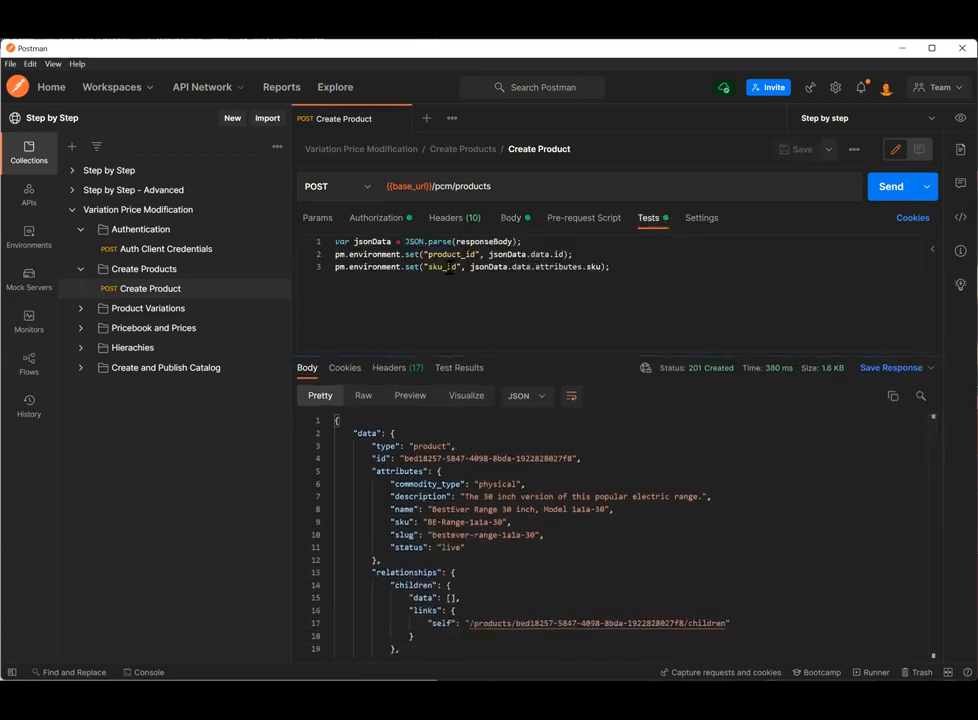
# - Collapse the Authentication and Create Products folders and close the open Create Product request and Create Products folder views
pyautogui.click(79, 270)
pyautogui.click(80, 230)
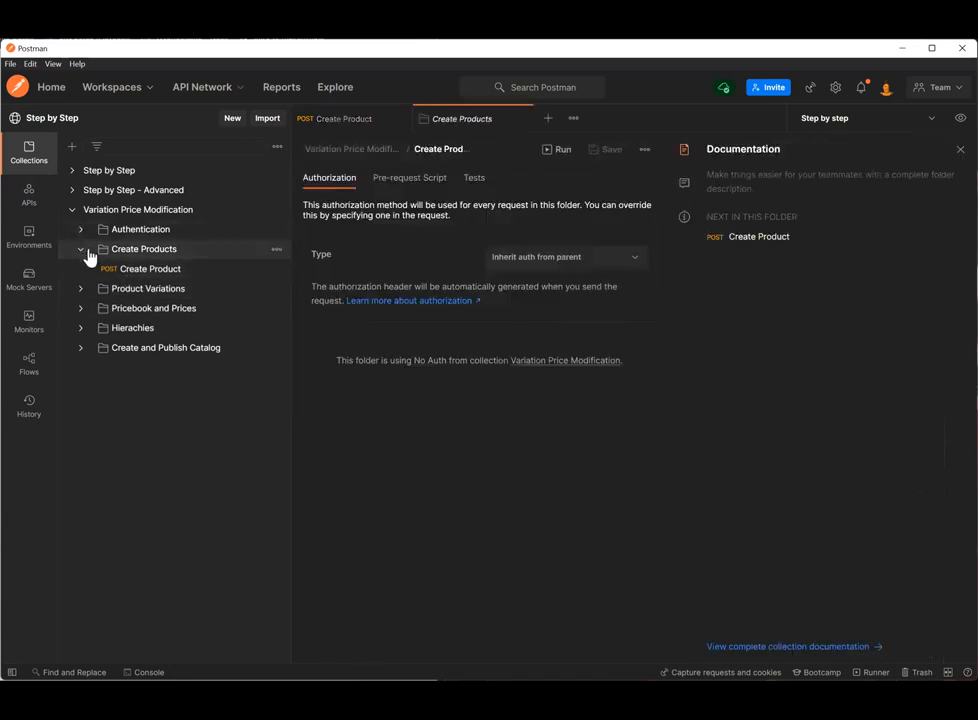
pyautogui.click(401, 119)
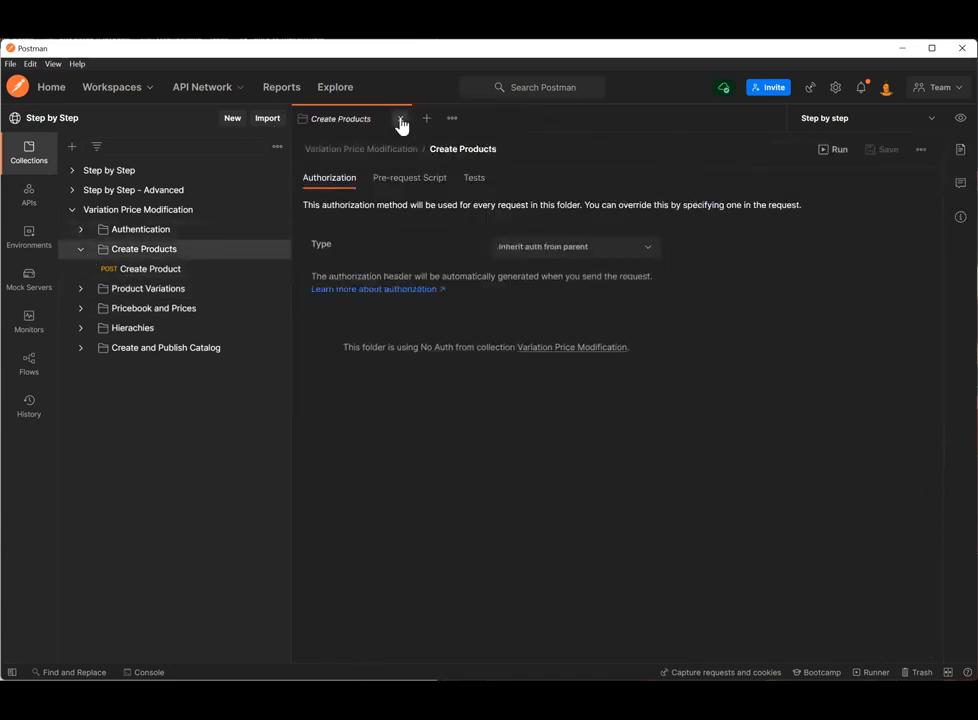
pyautogui.click(400, 118)
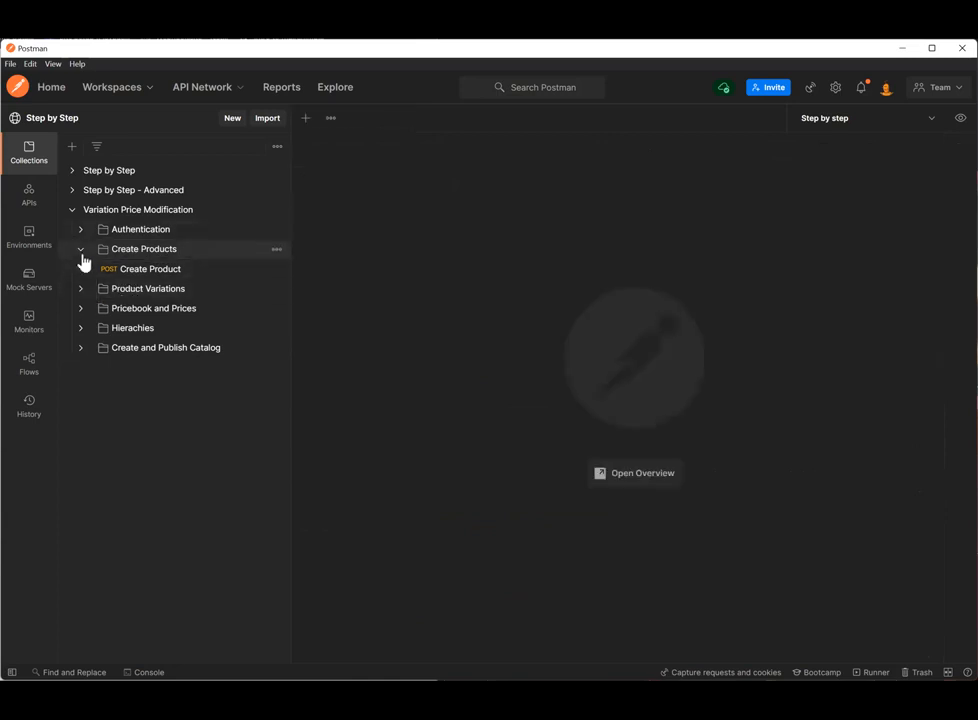
# - Send the Create Product Variation request from the Product Variations folder for "Finish" and review the script storing its variation ID
pyautogui.click(83, 272)
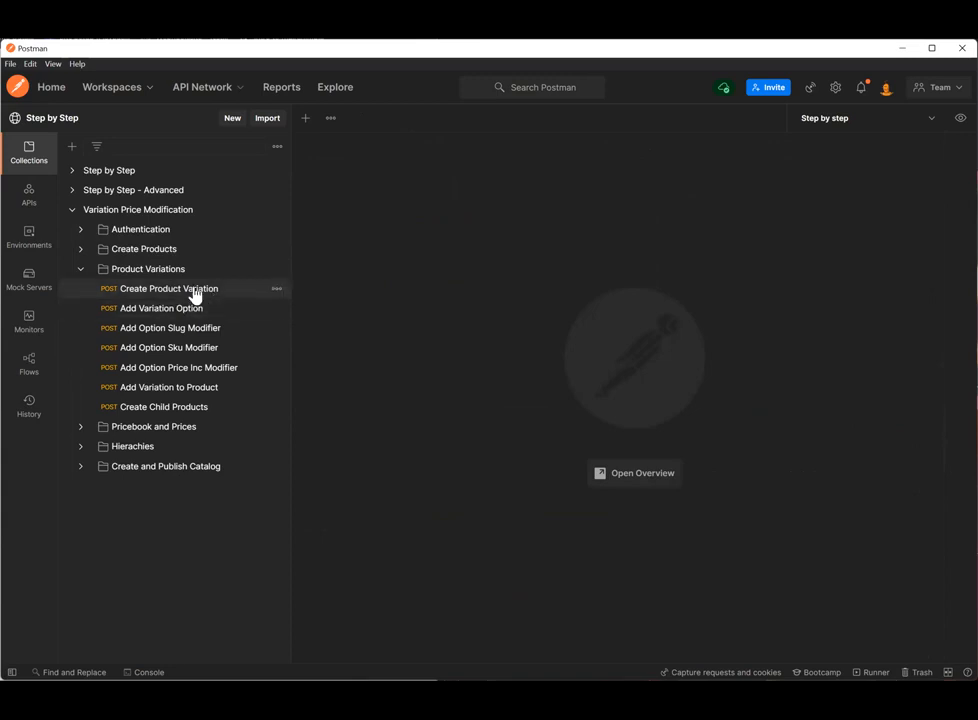
pyautogui.click(193, 292)
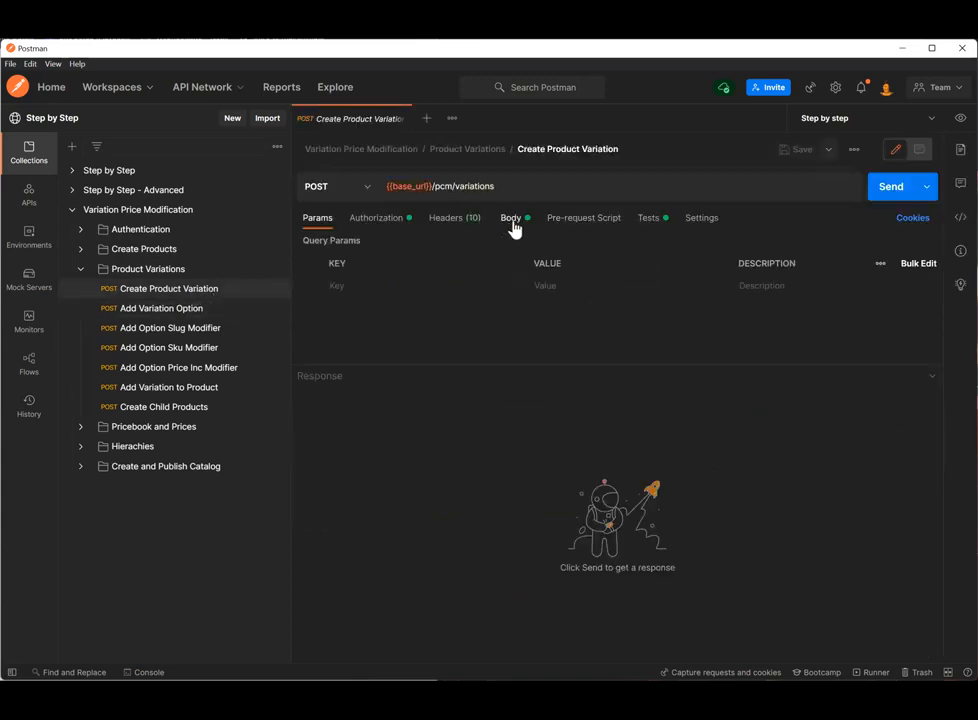
pyautogui.click(512, 219)
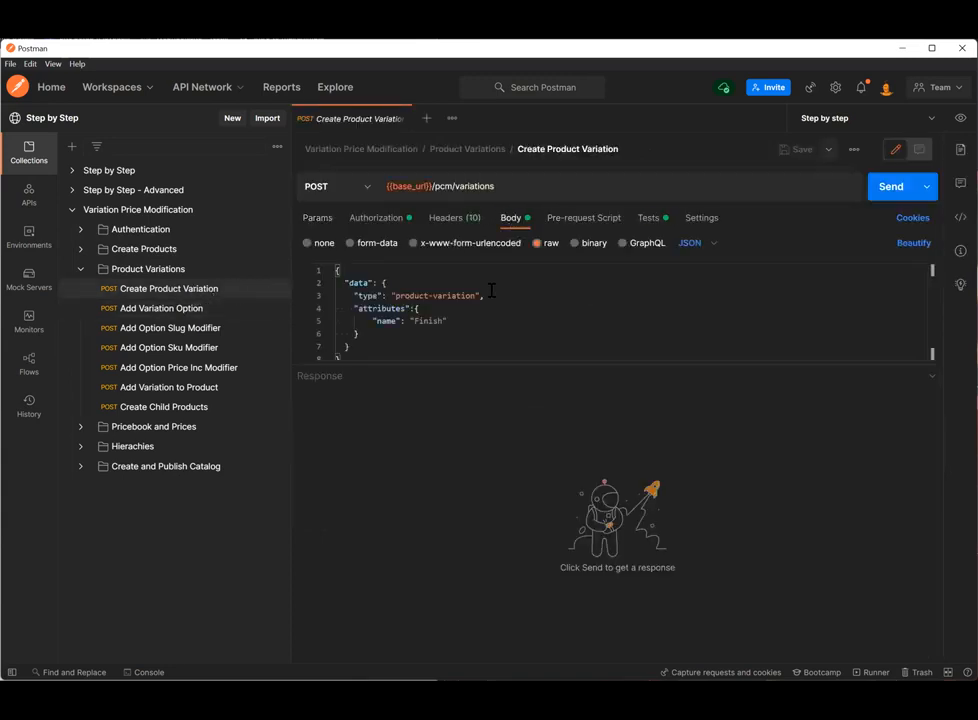
pyautogui.click(893, 190)
pyautogui.click(649, 219)
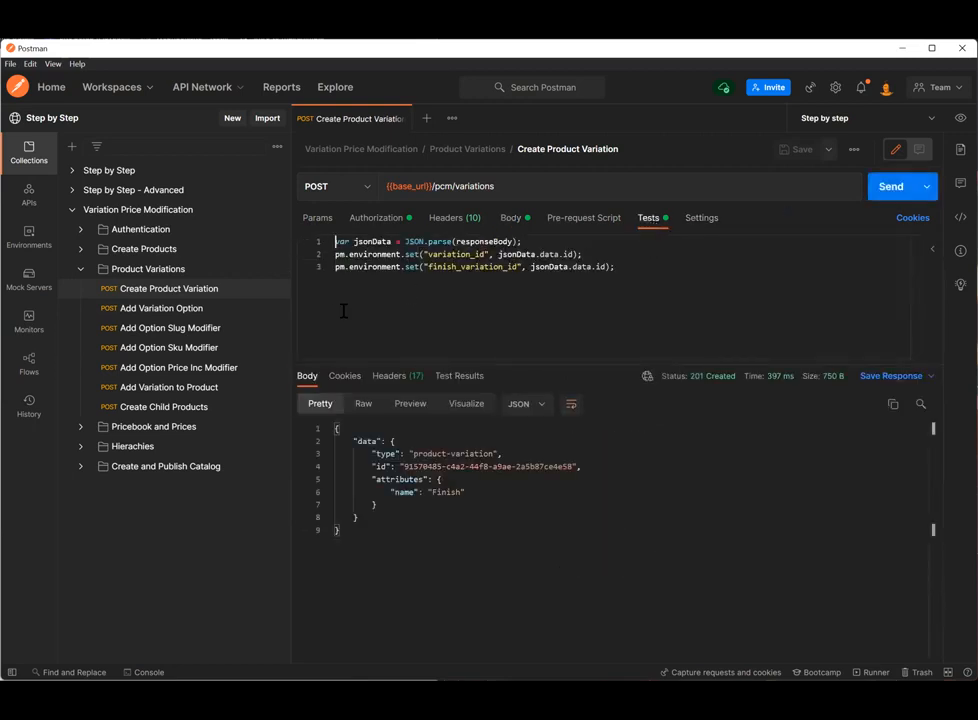
# - Check the Add Variation Option request's "White" body and option_id script, and send it to add the option to the Finish variation
pyautogui.click(158, 310)
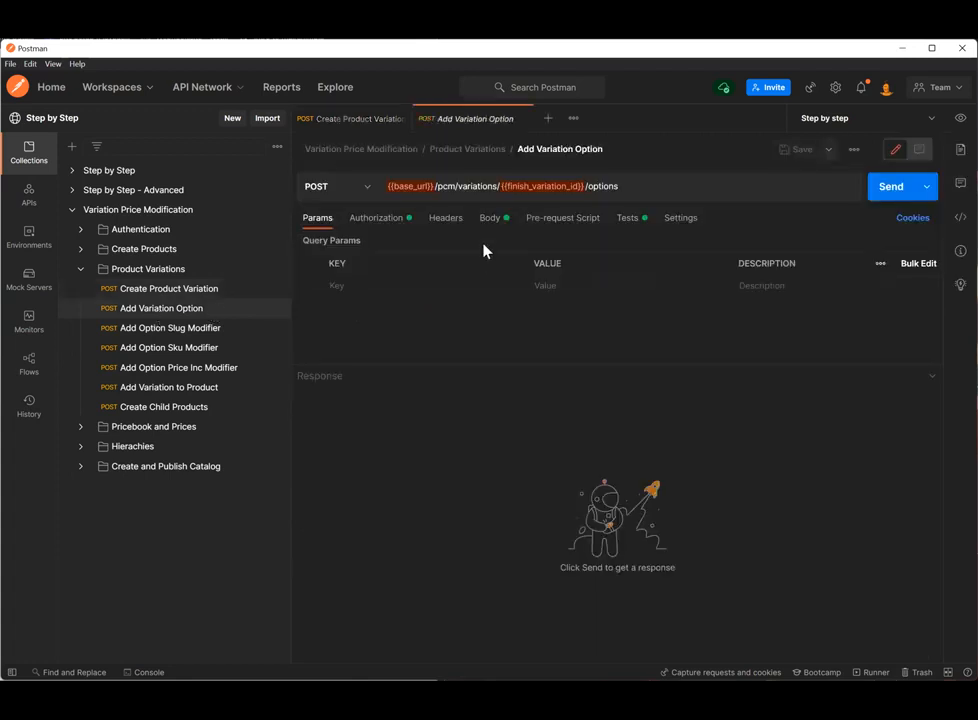
pyautogui.click(513, 220)
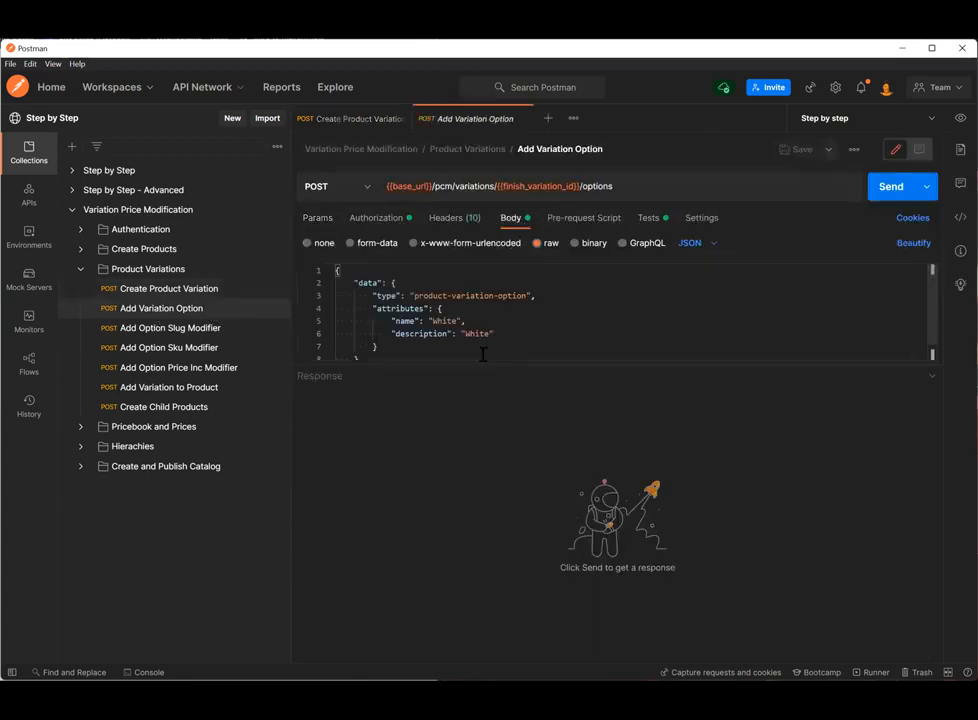
pyautogui.moveTo(473, 360); pyautogui.dragTo(470, 418)
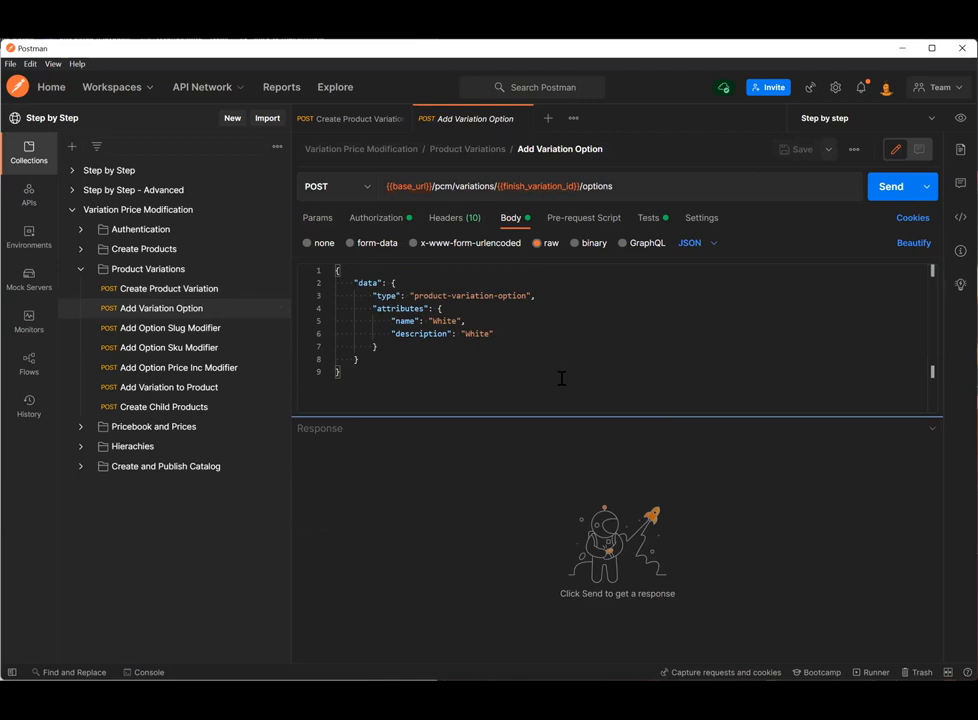
pyautogui.click(648, 220)
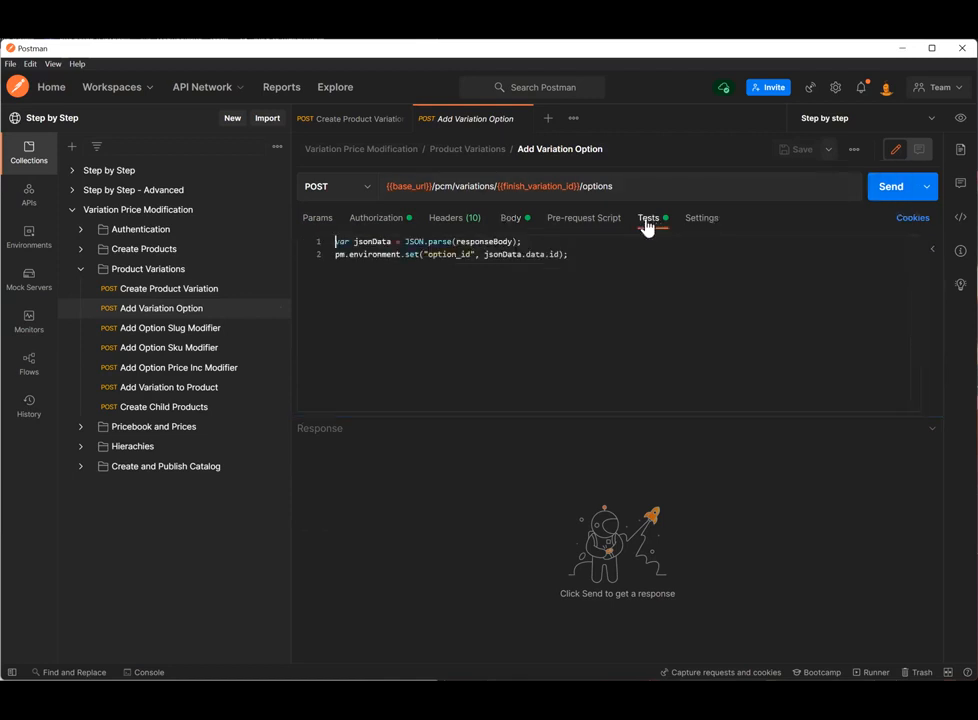
pyautogui.moveTo(474, 254); pyautogui.dragTo(430, 256)
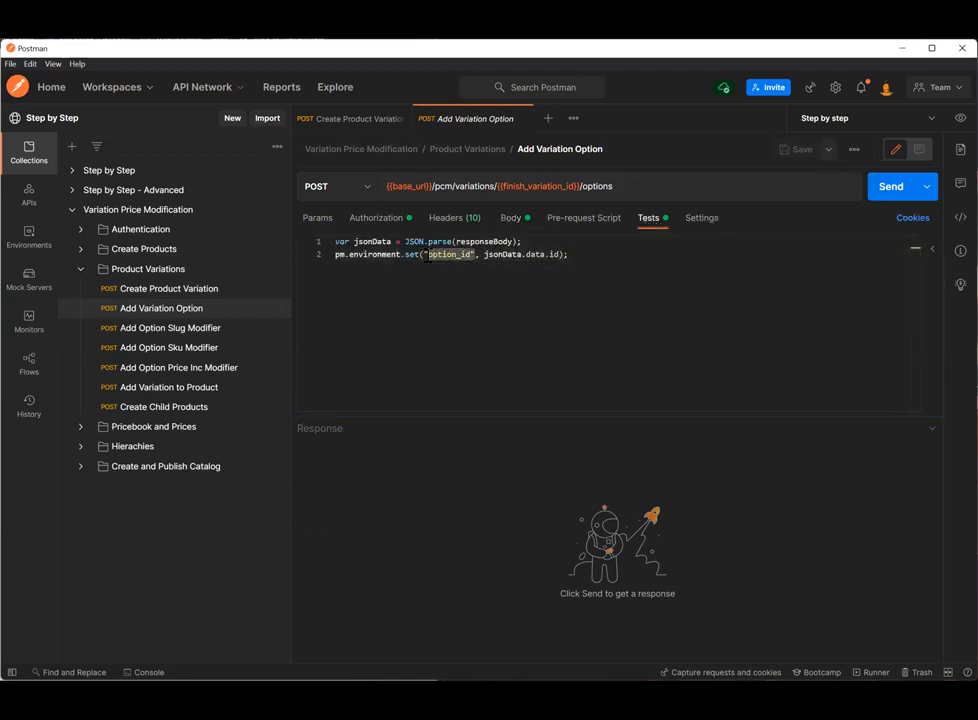
pyautogui.click(887, 191)
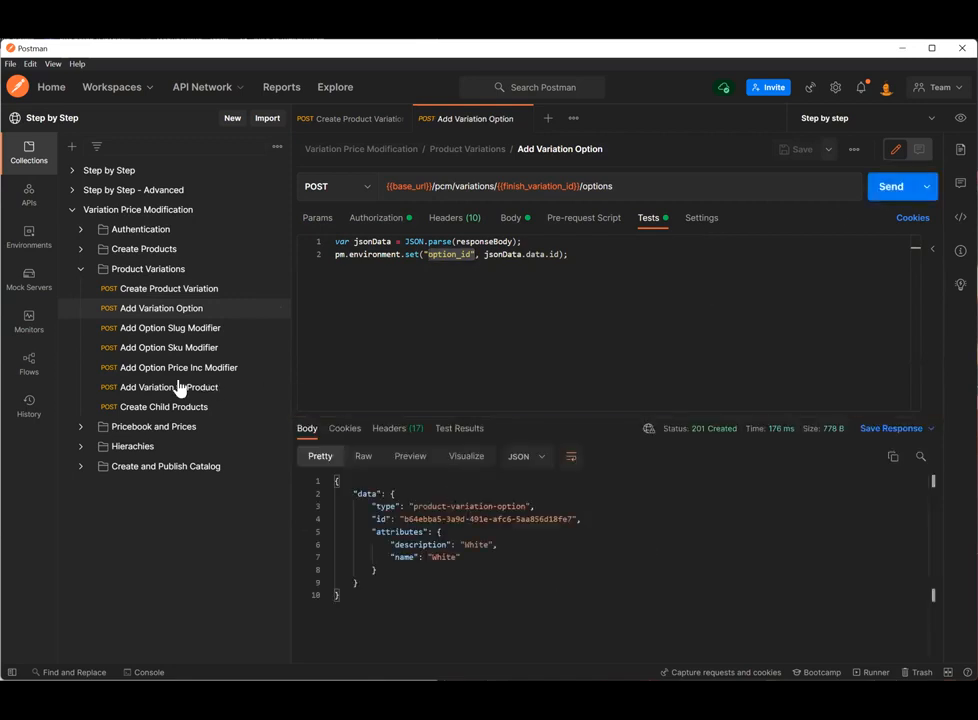
# - Send the Add Option Slug Modifier request with type slug_append and value "-white" for the White option
pyautogui.click(198, 329)
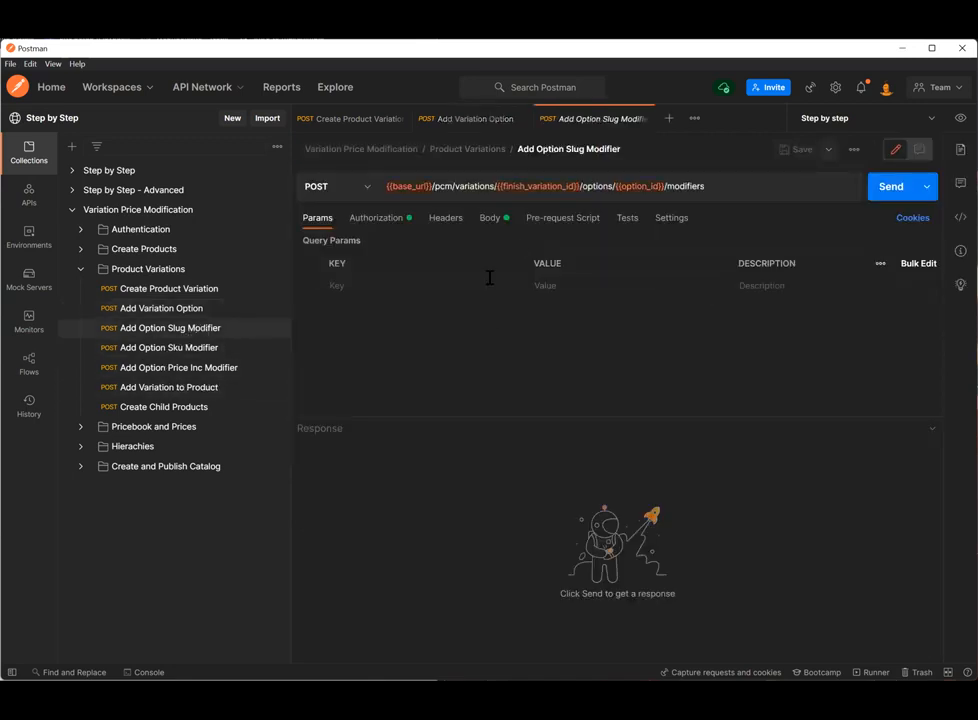
pyautogui.click(507, 227)
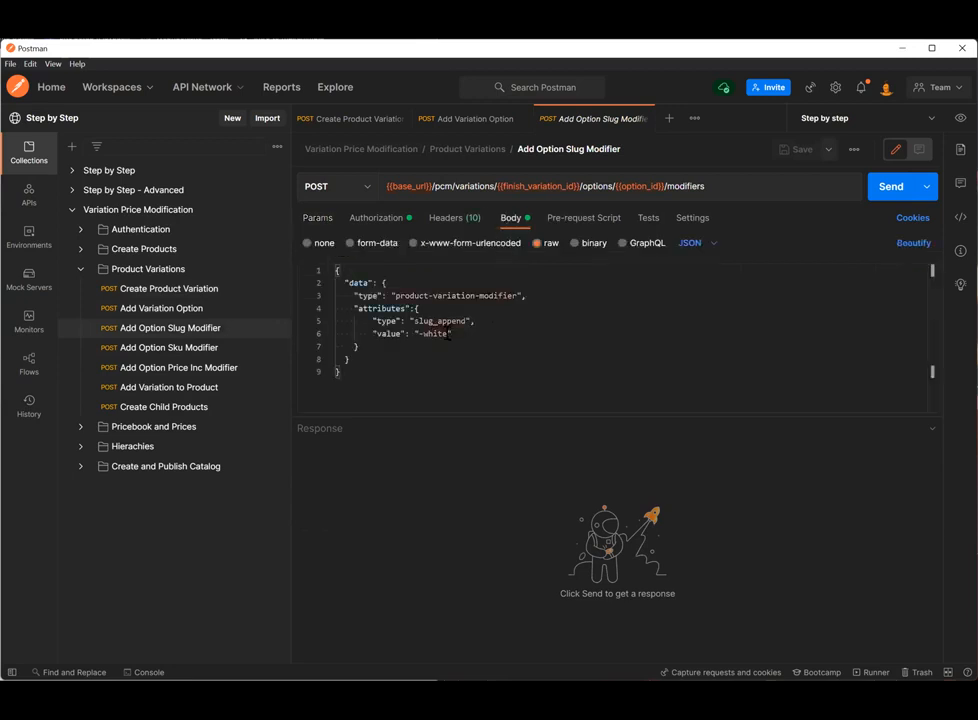
pyautogui.moveTo(467, 321); pyautogui.dragTo(415, 321)
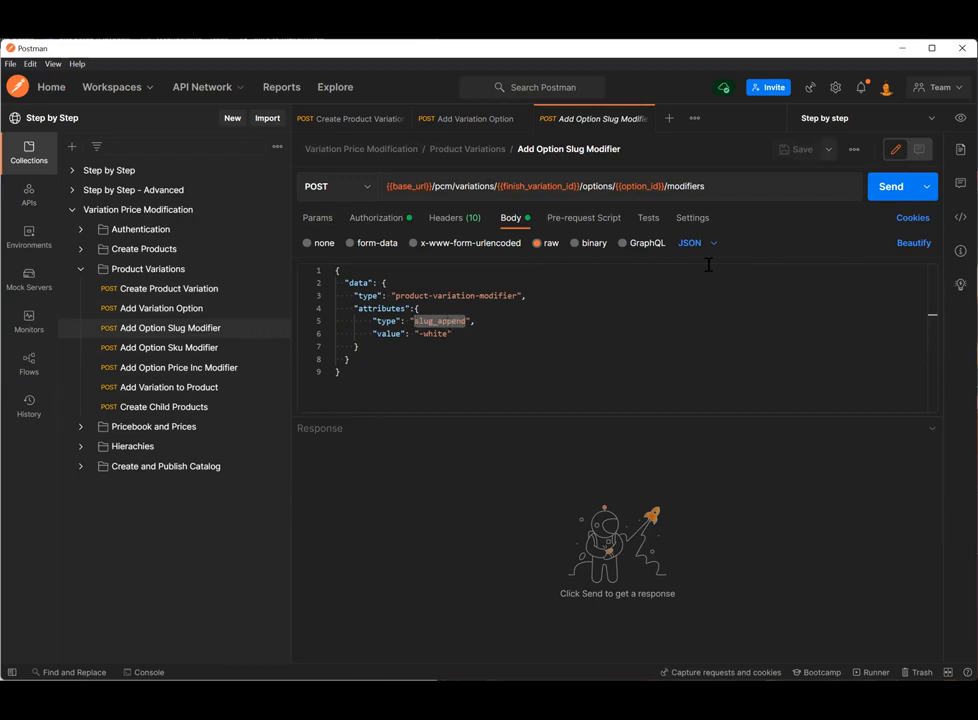
pyautogui.moveTo(418, 334); pyautogui.dragTo(451, 334)
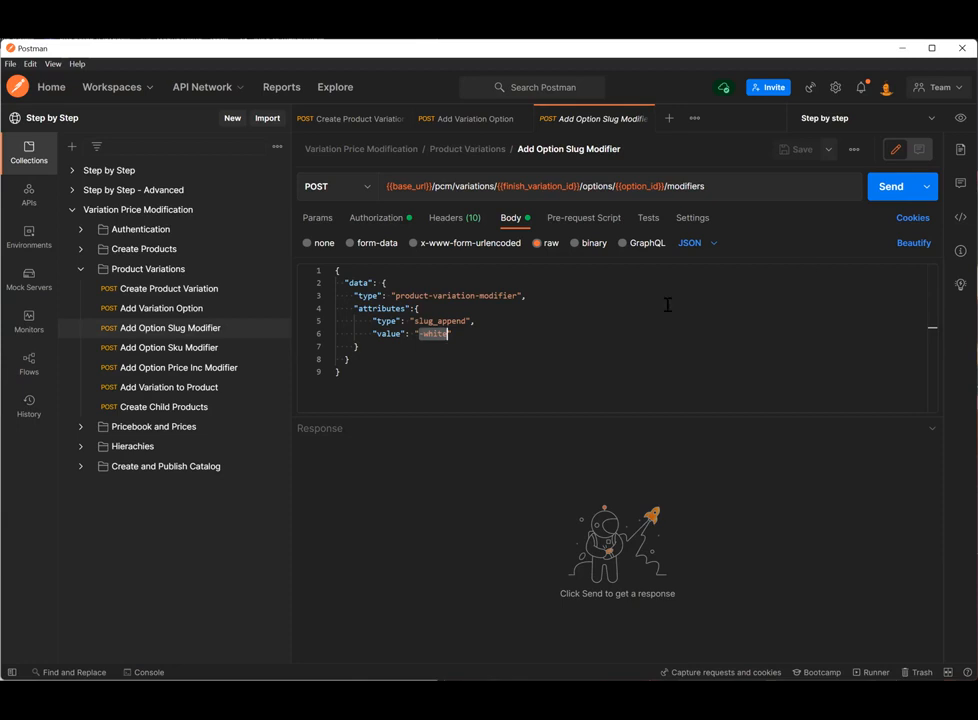
pyautogui.click(891, 188)
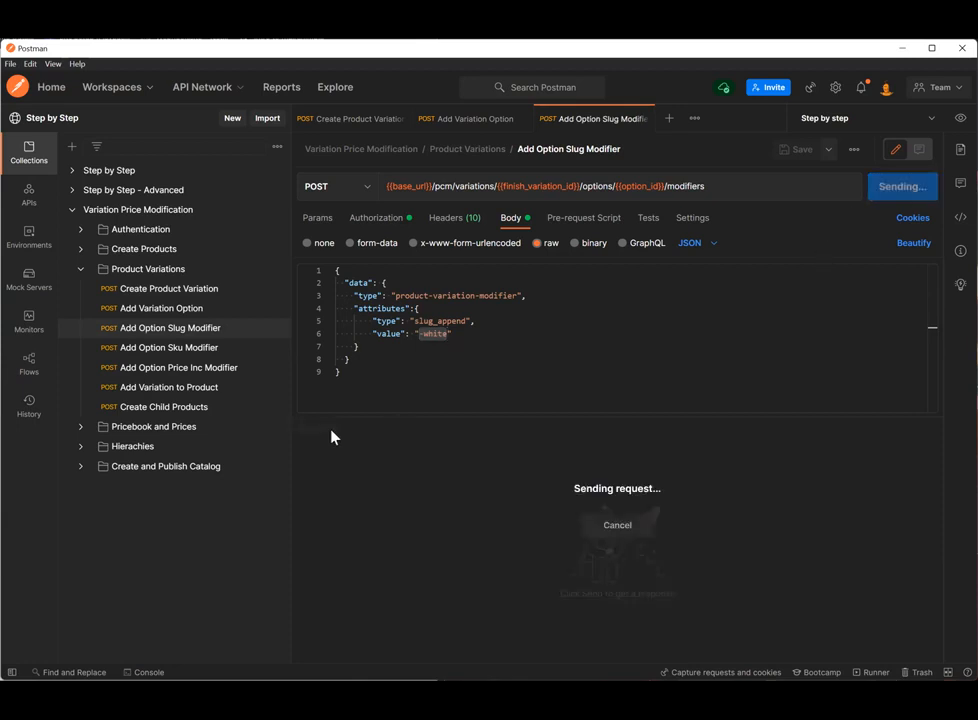
# - Send the Add Option Sku Modifier request with type sku_append and value "-white" for the White option
pyautogui.click(194, 348)
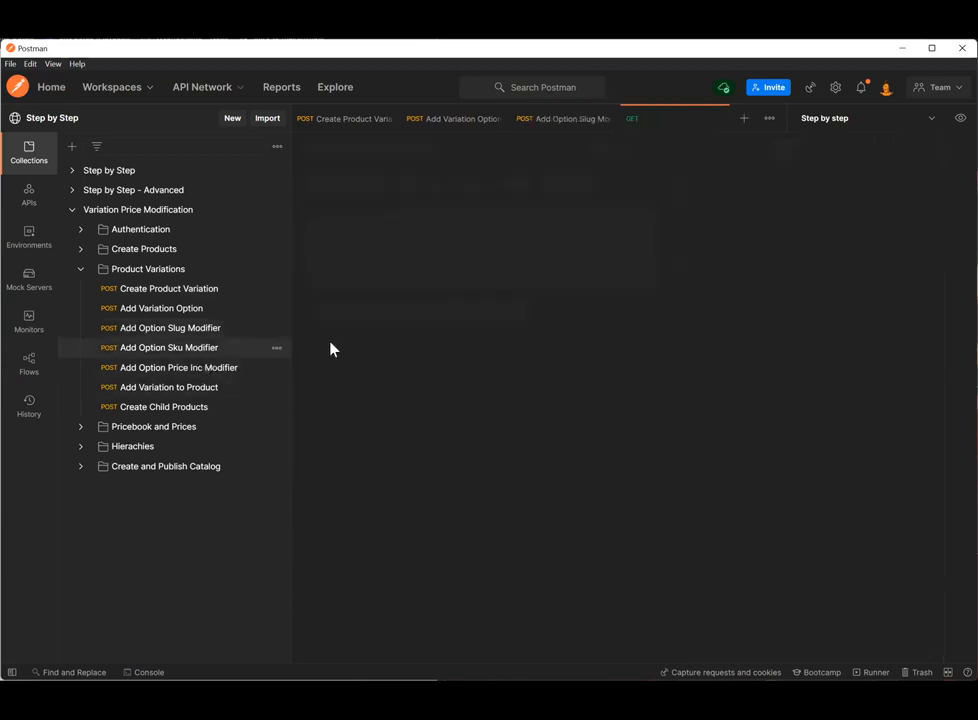
pyautogui.click(511, 224)
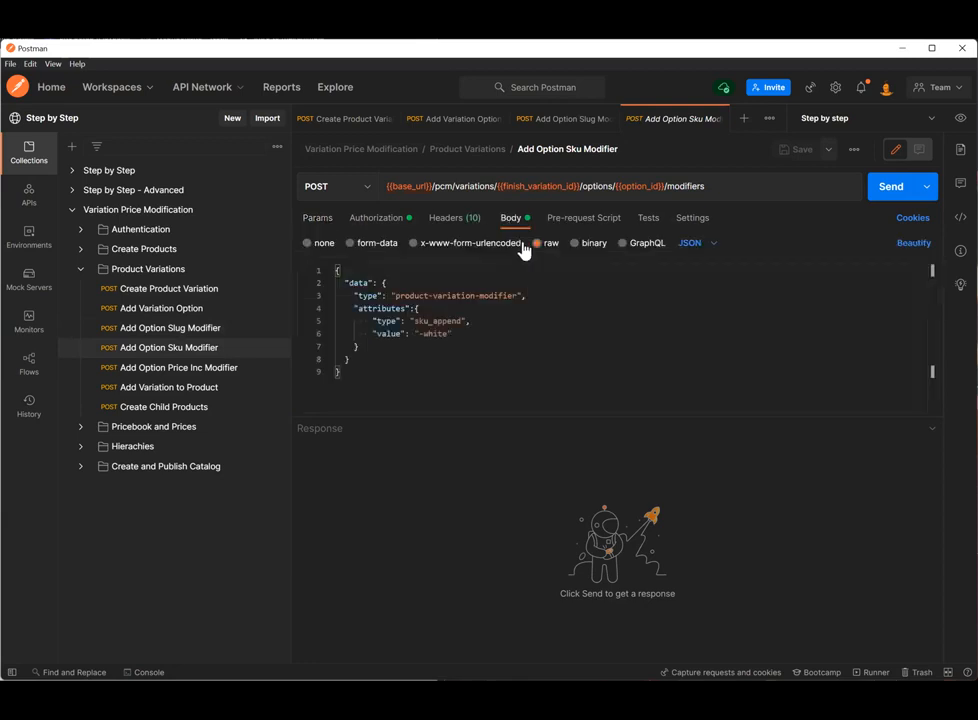
pyautogui.moveTo(499, 187); pyautogui.dragTo(775, 190)
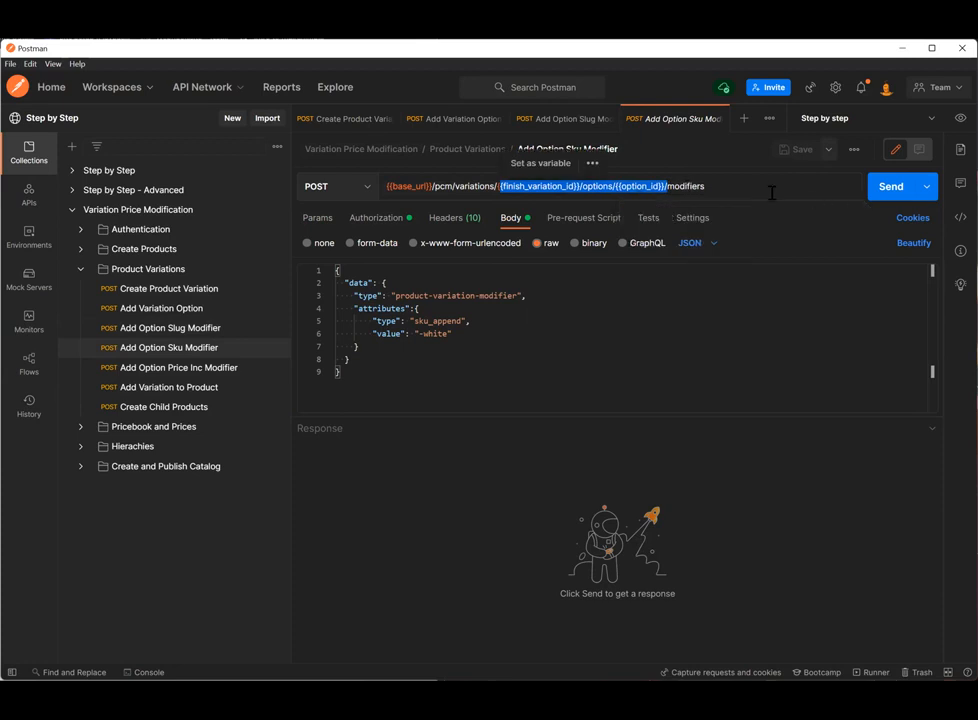
pyautogui.click(896, 197)
pyautogui.moveTo(420, 322); pyautogui.dragTo(448, 335)
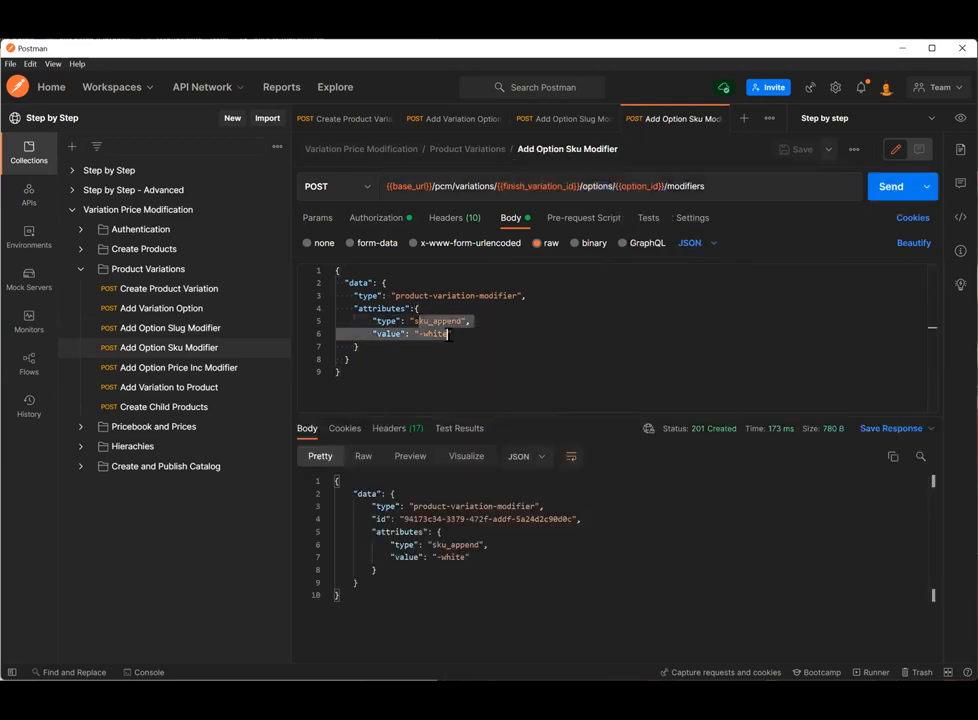
# - Send the Add Option Price Inc Modifier request with type price and reference_name "add_five" for the White option
pyautogui.click(158, 372)
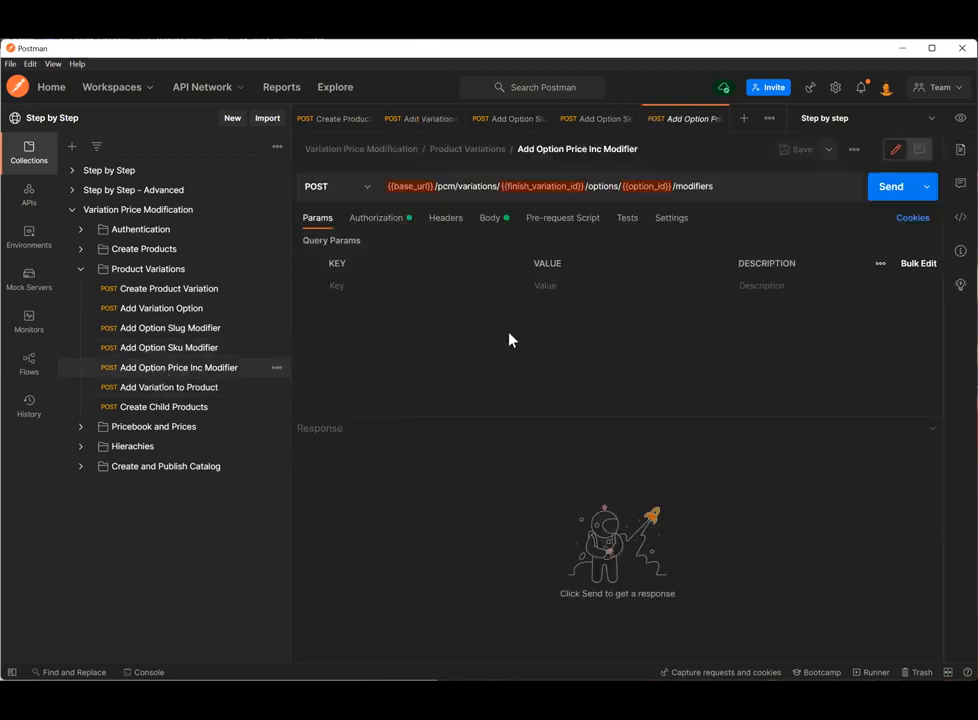
pyautogui.click(515, 219)
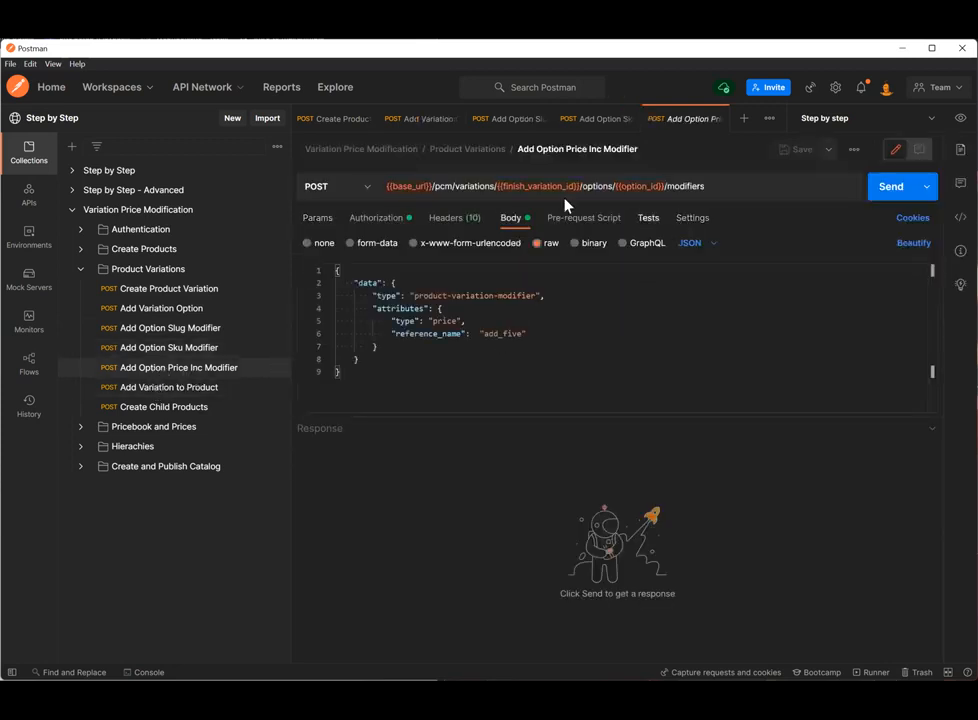
pyautogui.doubleClick(434, 321)
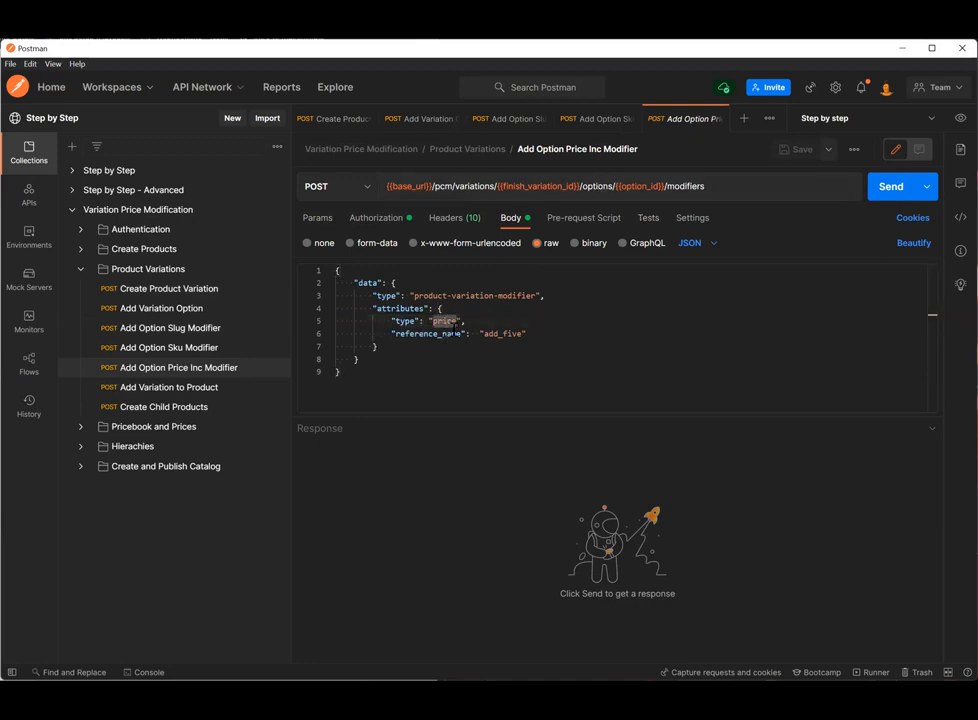
pyautogui.moveTo(451, 321); pyautogui.dragTo(522, 333)
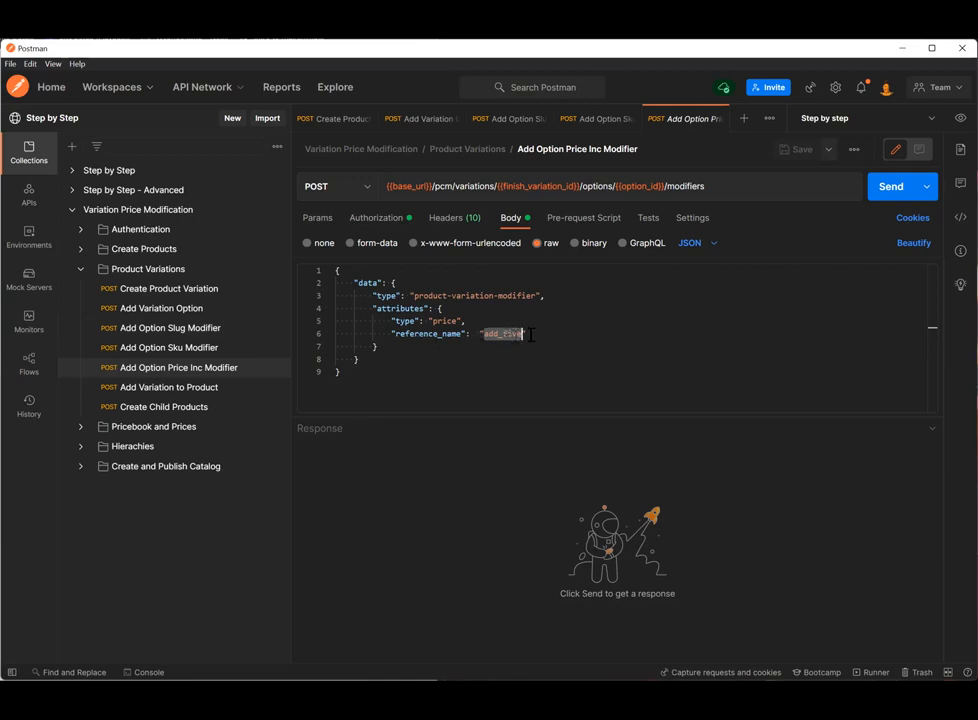
pyautogui.click(893, 187)
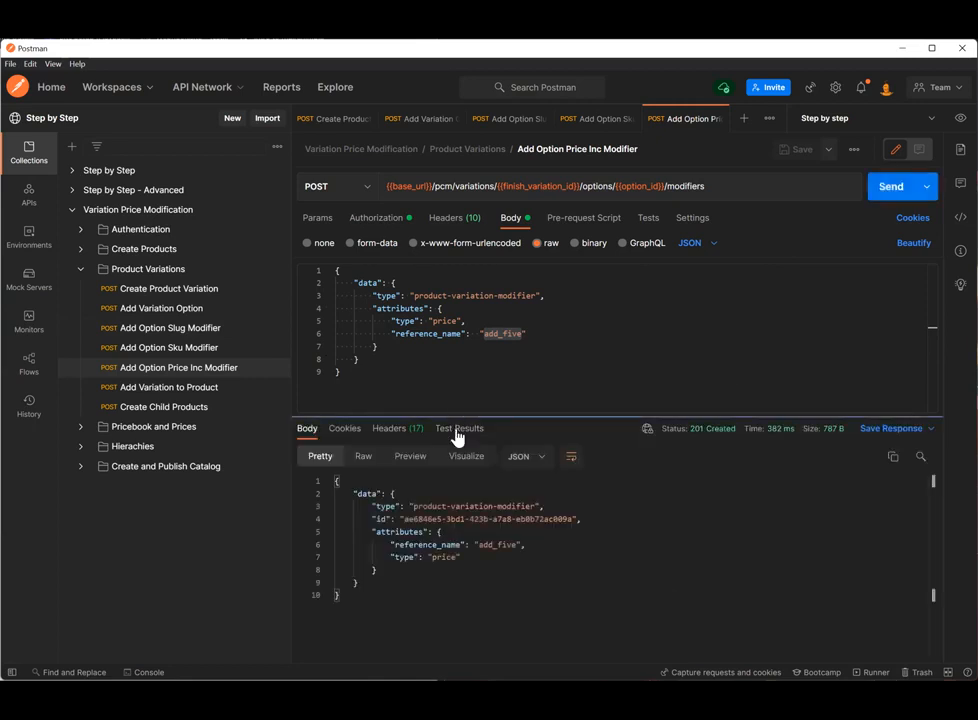
# - Check the Add Variation to Product request's URL and finish_variation_id body, and send it to attach the Finish variation to the product
pyautogui.click(171, 397)
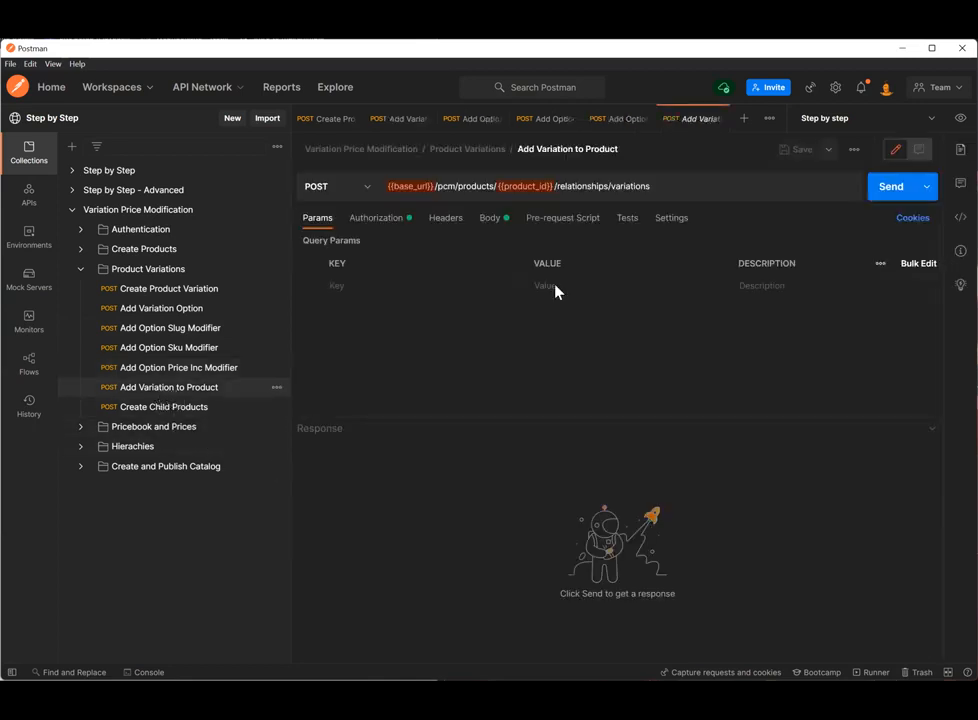
pyautogui.click(515, 222)
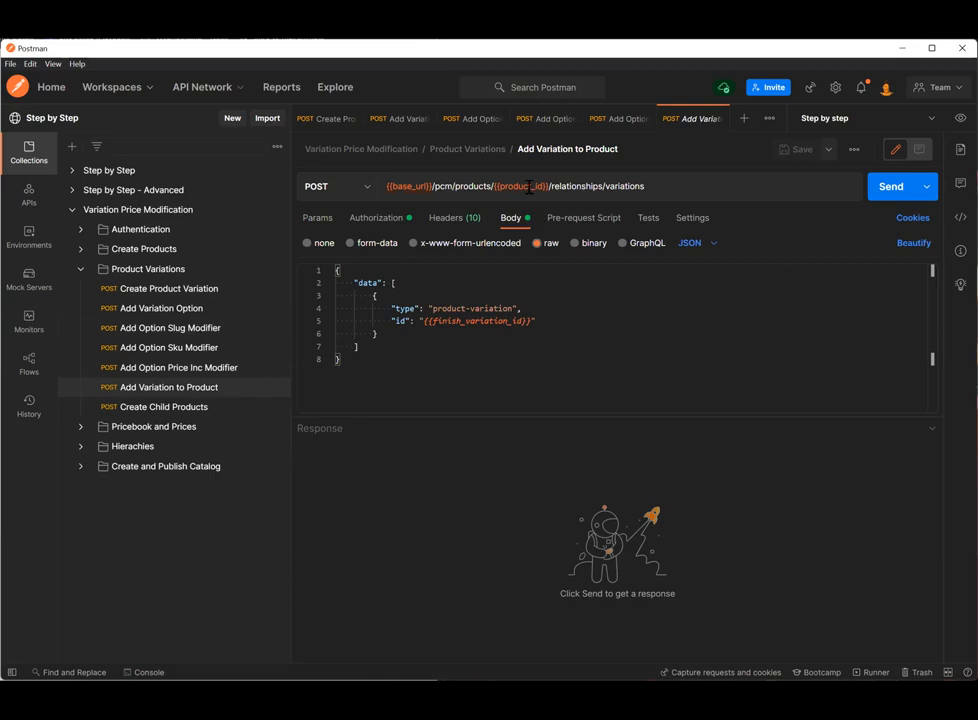
pyautogui.doubleClick(497, 186)
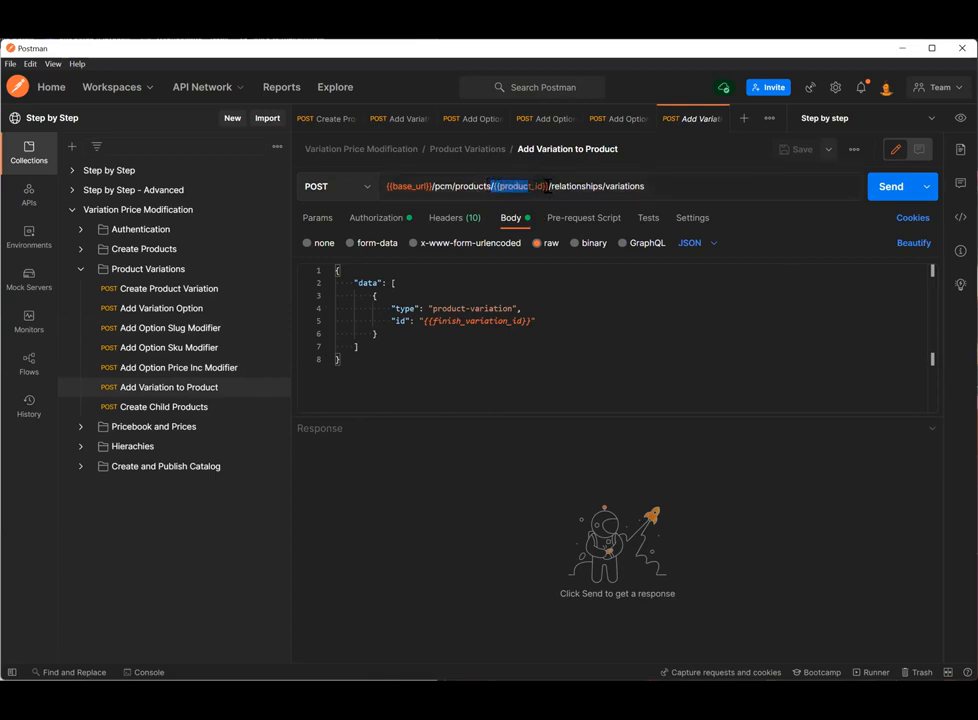
pyautogui.click(572, 186)
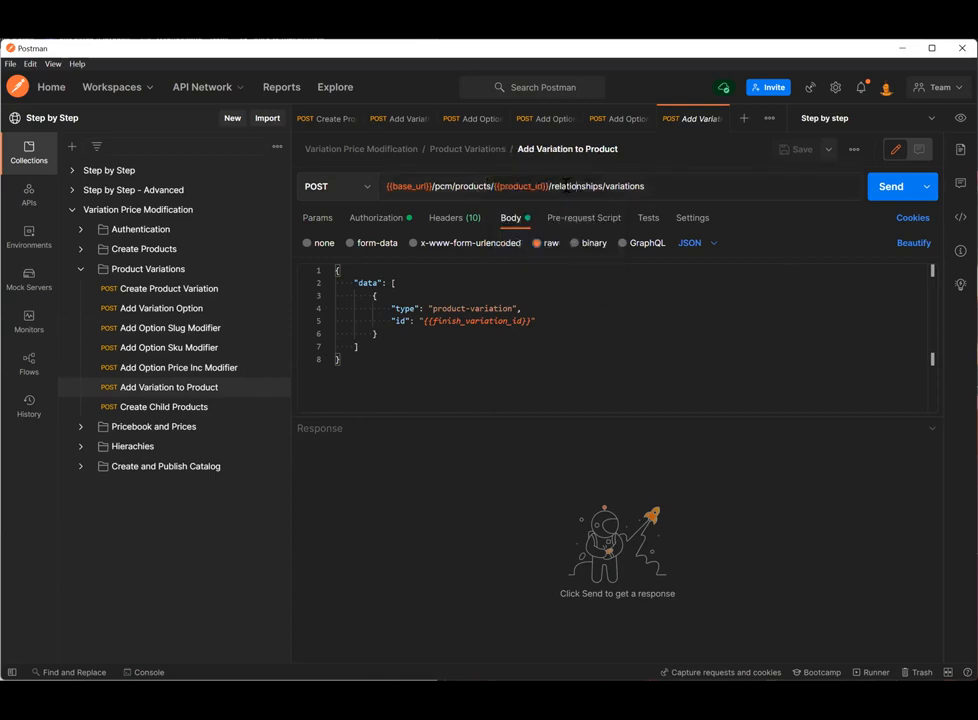
pyautogui.moveTo(572, 186); pyautogui.dragTo(645, 186)
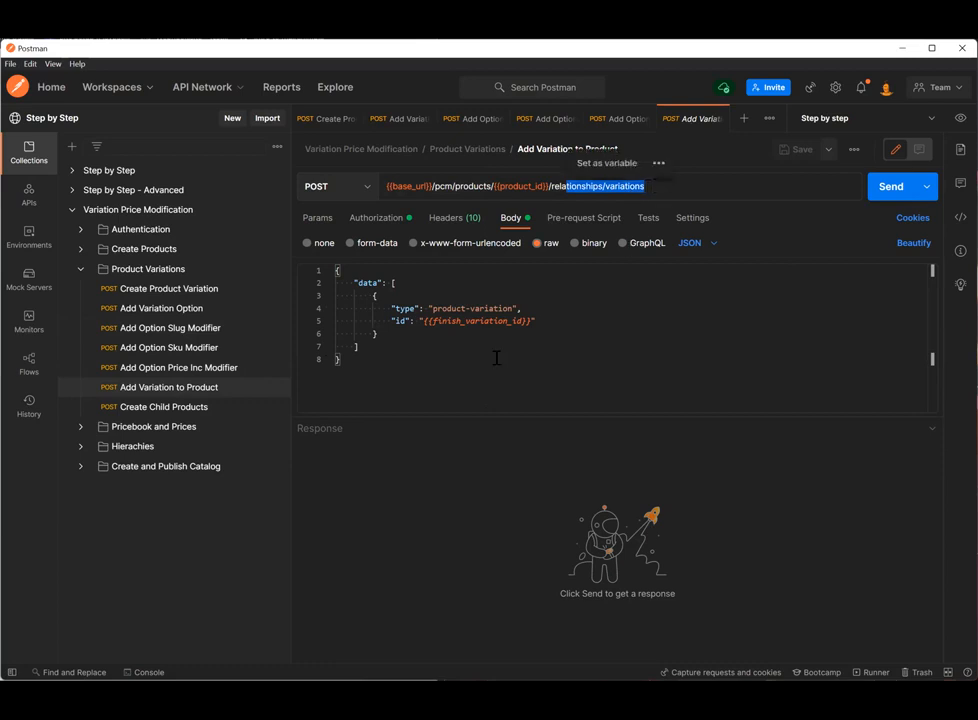
pyautogui.moveTo(428, 321); pyautogui.dragTo(527, 321)
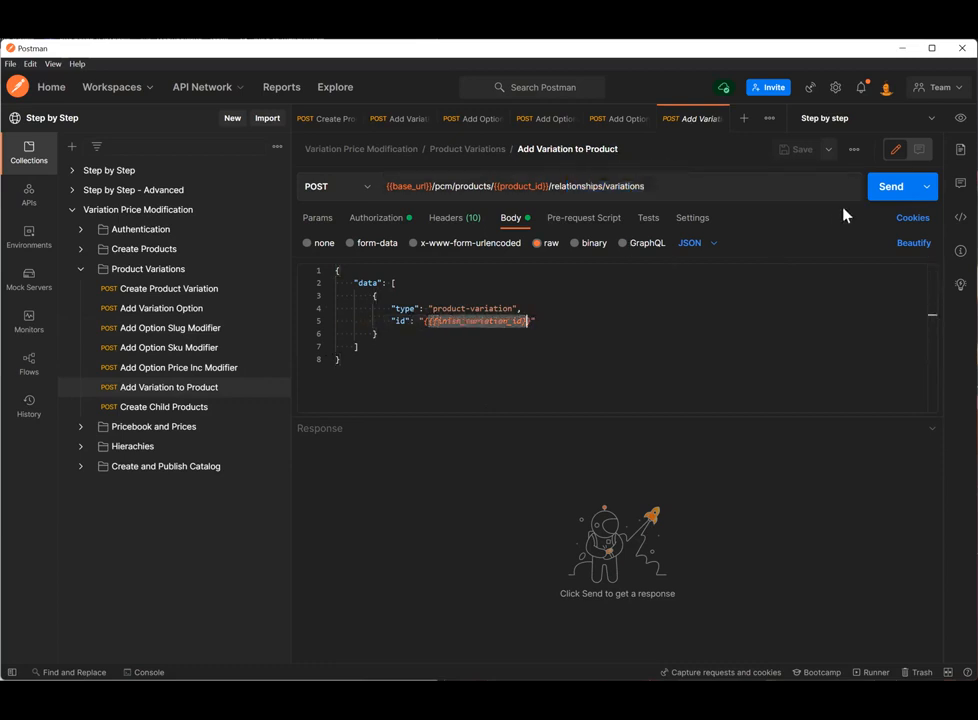
pyautogui.click(888, 190)
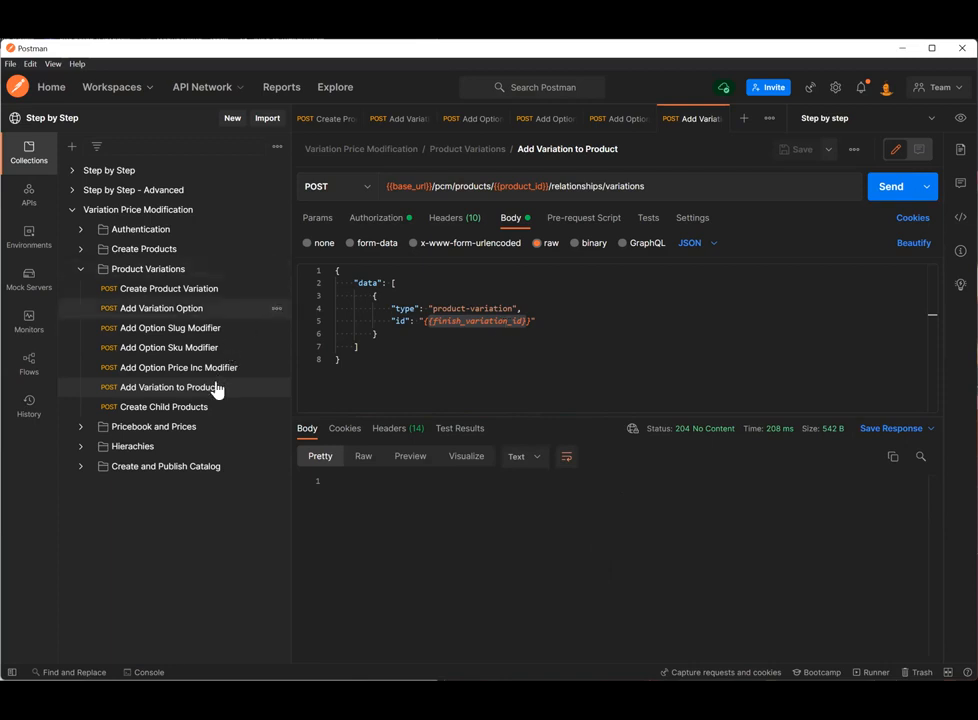
# - Send the Create Child Products request with an empty body to the product's build endpoint and check the job status in the response
pyautogui.click(190, 410)
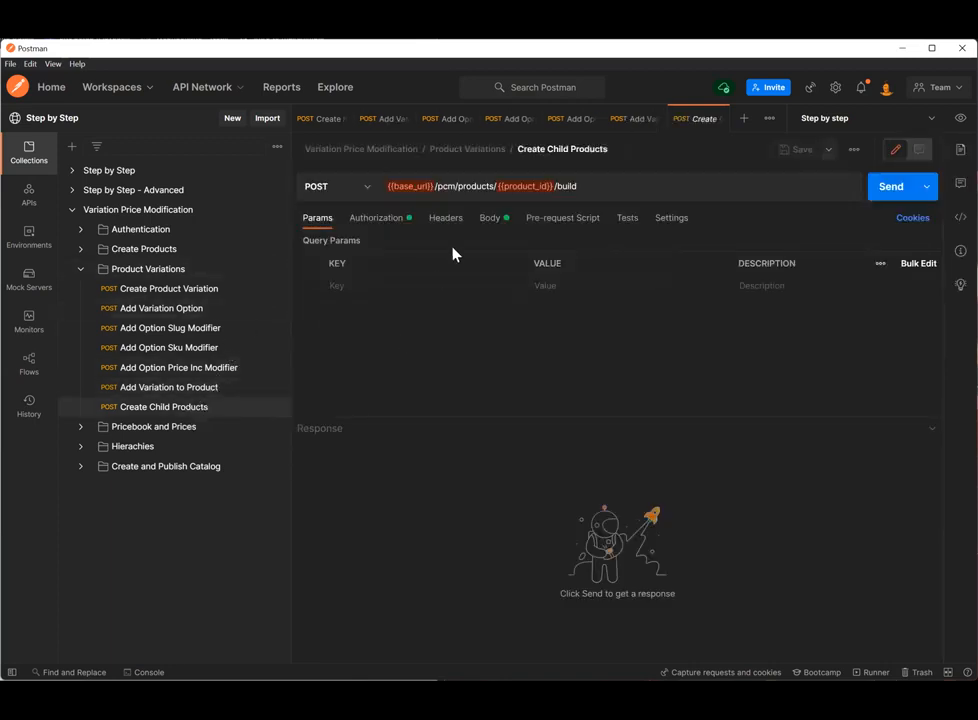
pyautogui.click(509, 220)
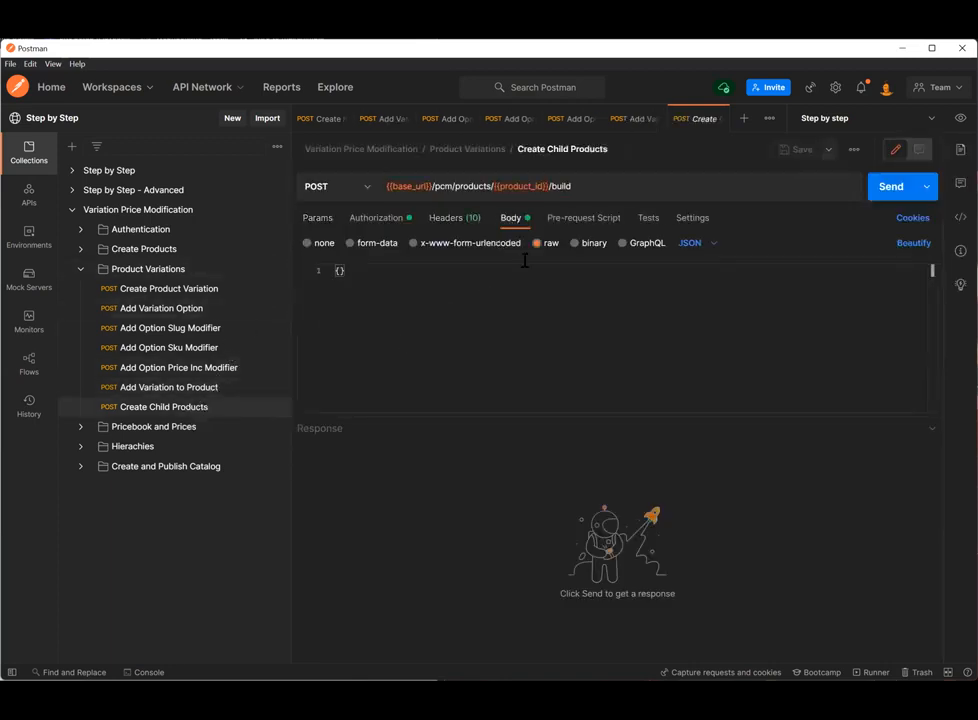
pyautogui.click(890, 187)
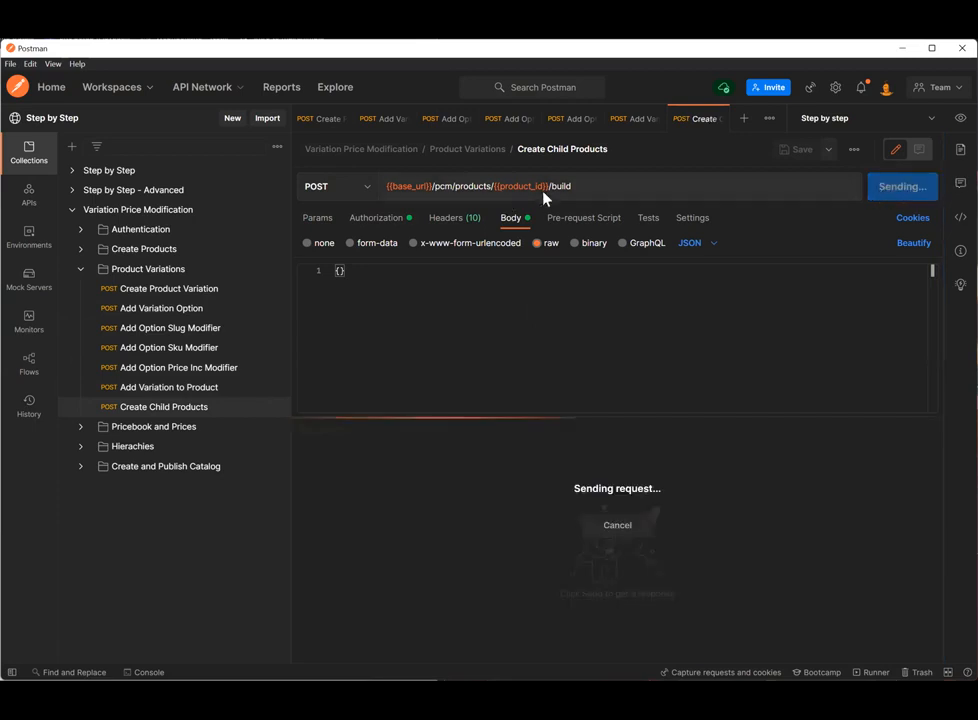
pyautogui.moveTo(587, 190); pyautogui.dragTo(545, 188)
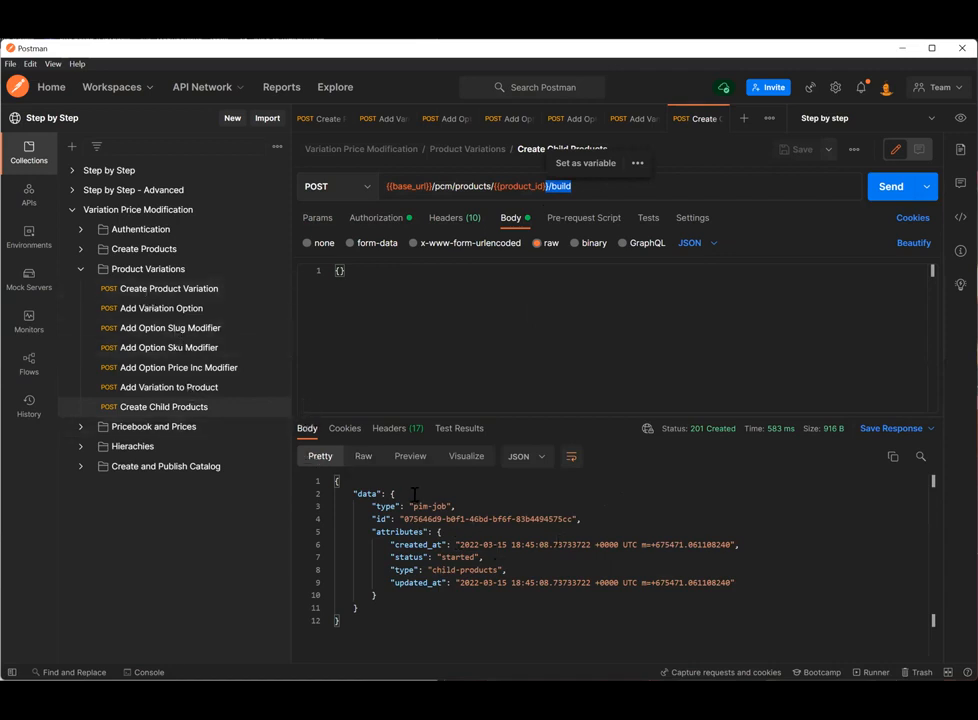
pyautogui.doubleClick(455, 557)
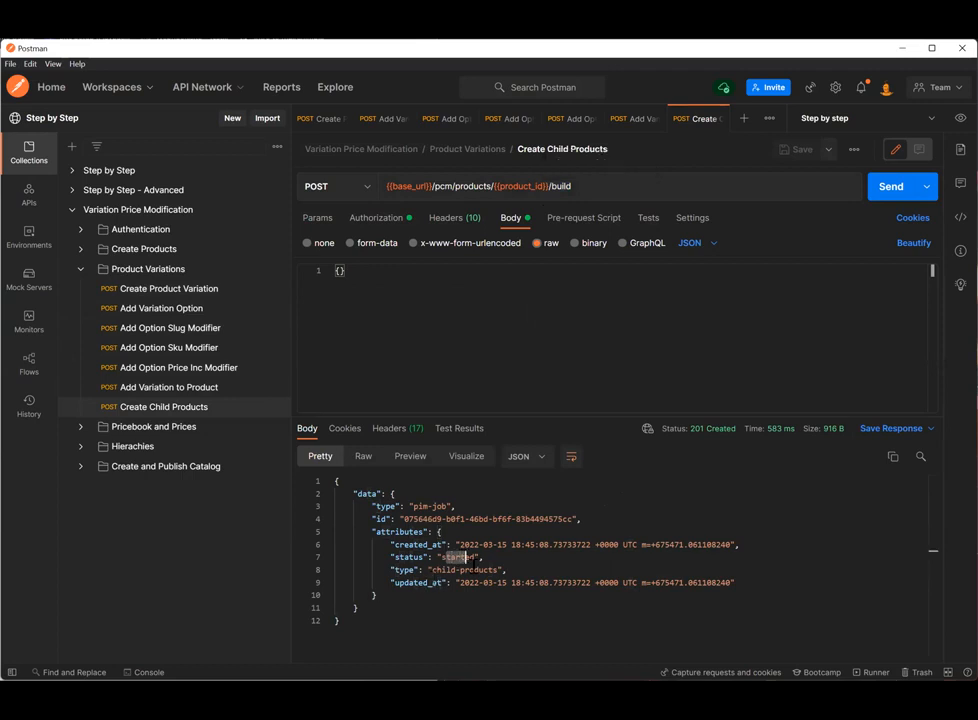
# - Send the Create Pricebook request from the Pricebook and Prices folder with name "Default" and description "Full Price"
pyautogui.click(84, 438)
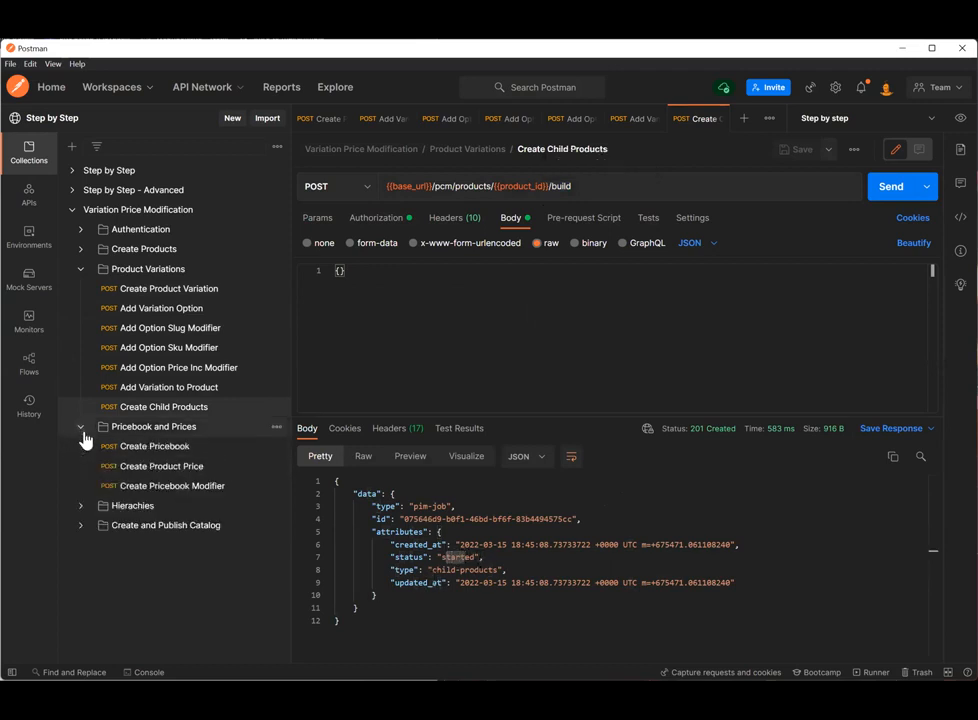
pyautogui.click(173, 453)
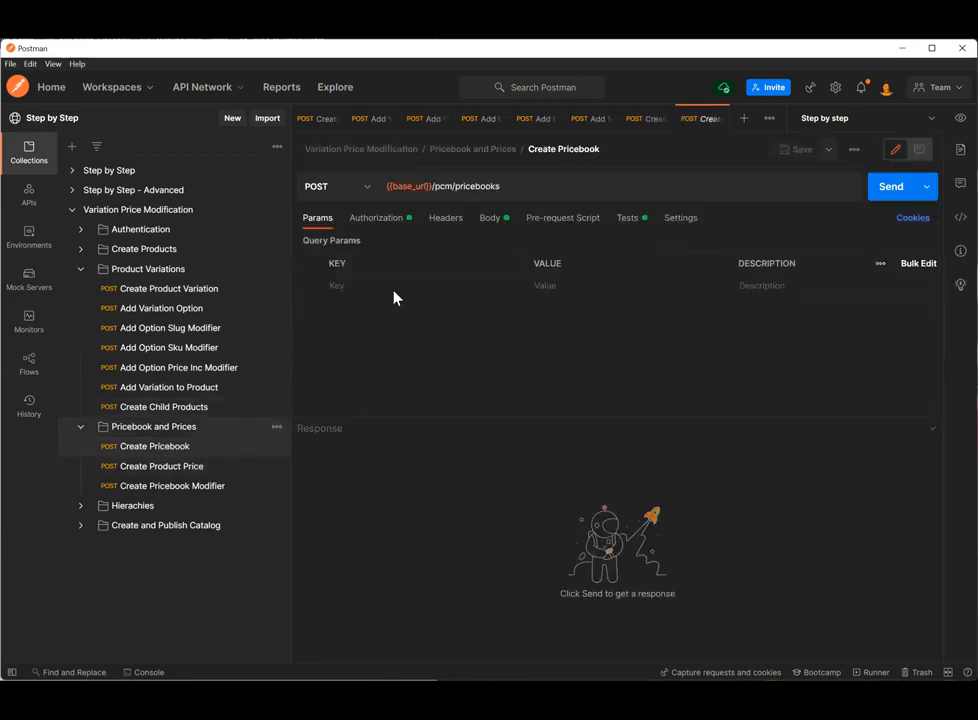
pyautogui.click(510, 219)
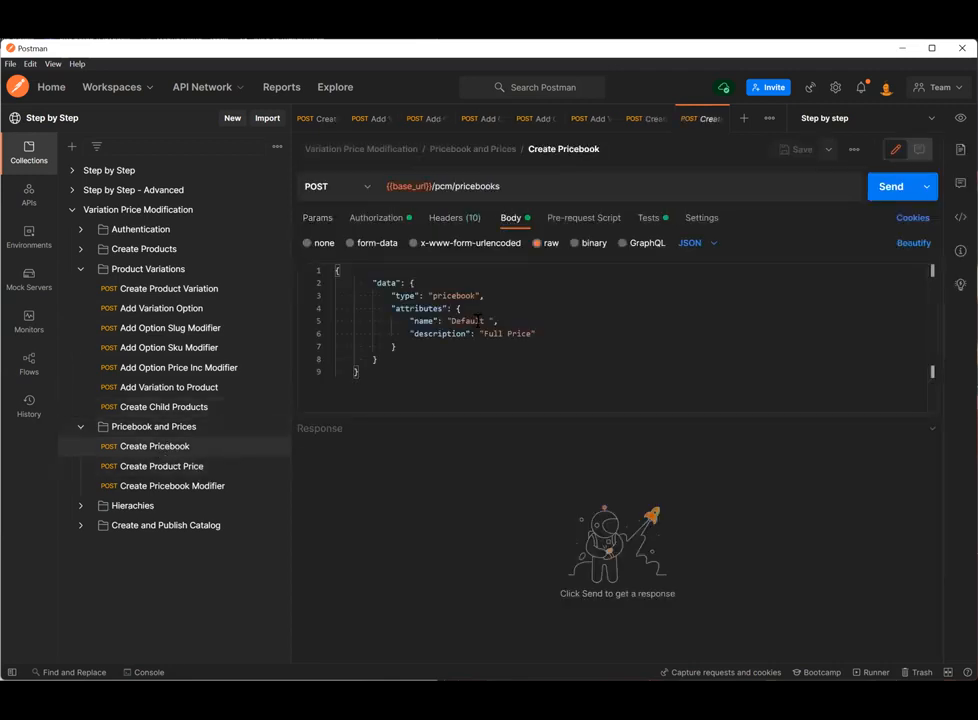
pyautogui.click(886, 189)
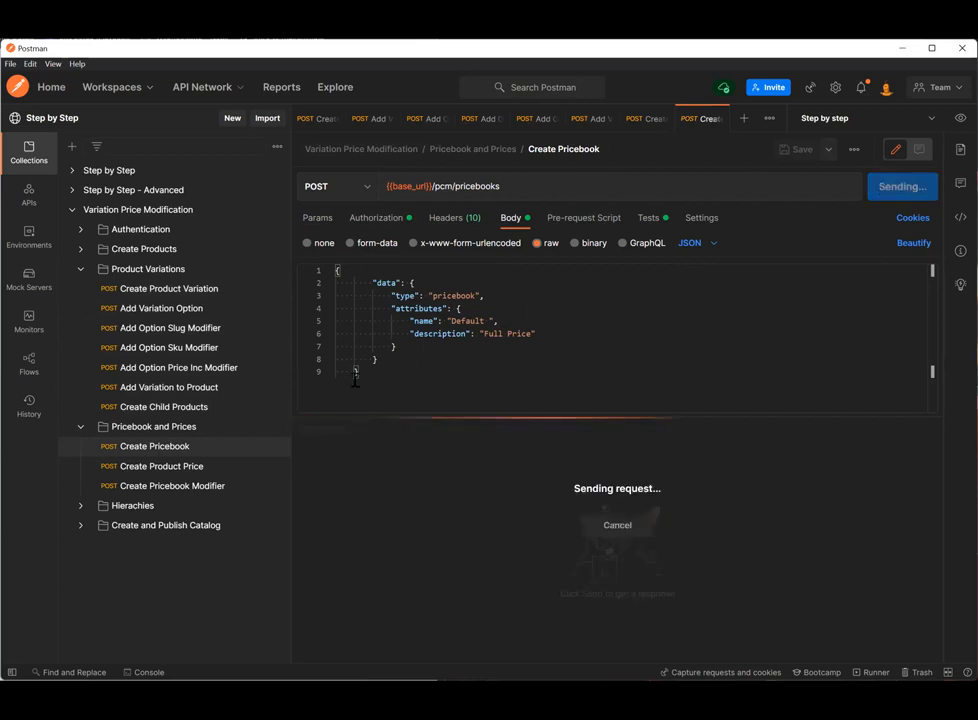
# - Send the Create Product Price request for the sku_id variable with a USD amount of 54100, excluding tax
pyautogui.click(194, 467)
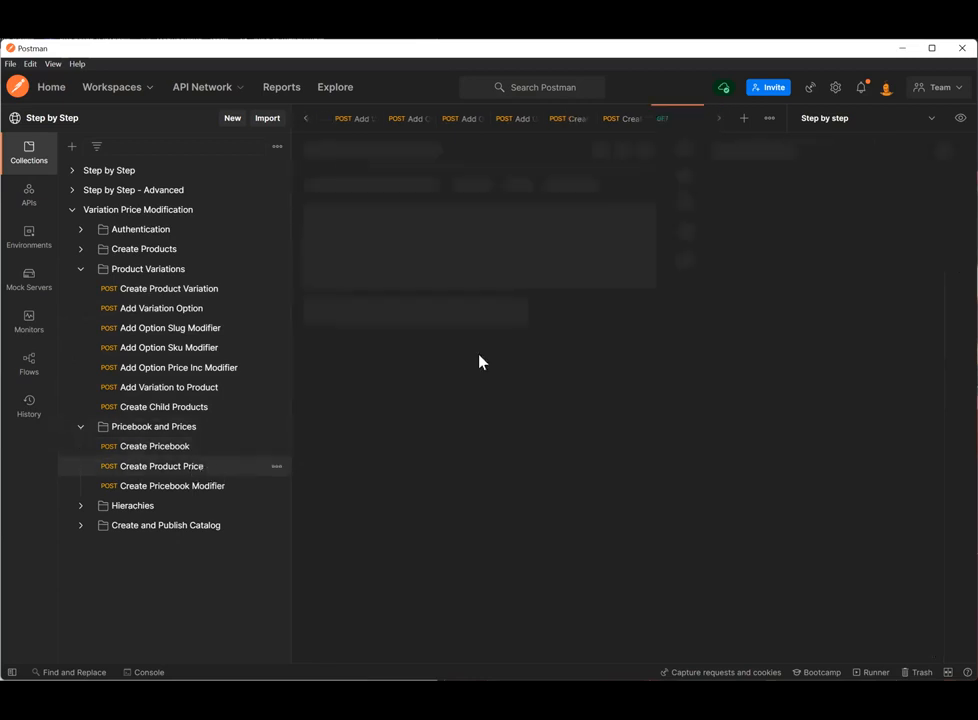
pyautogui.click(500, 222)
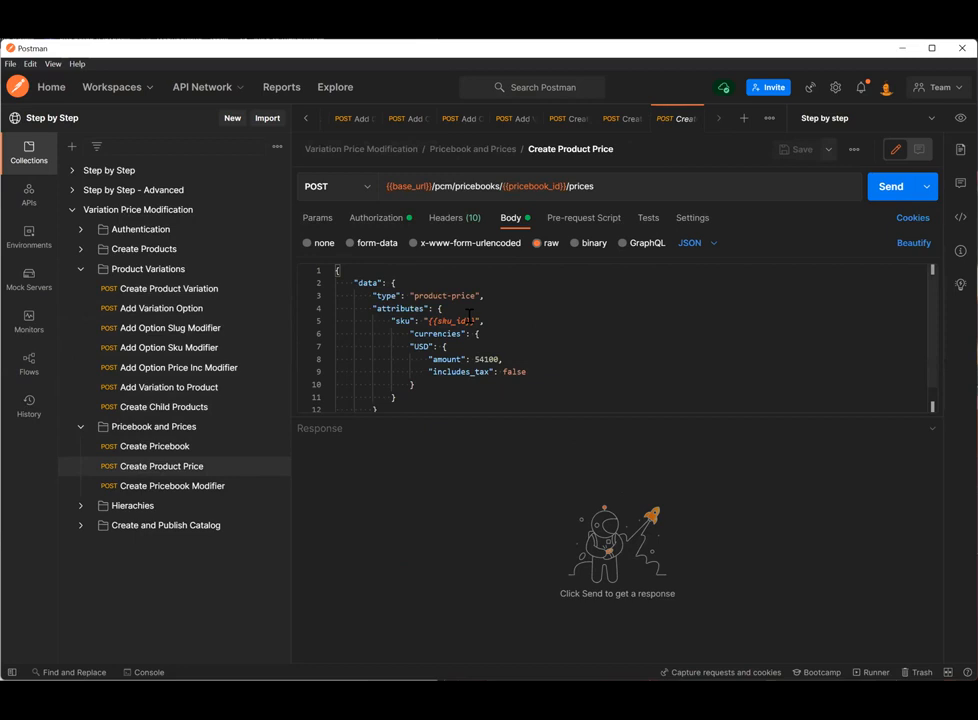
pyautogui.doubleClick(455, 321)
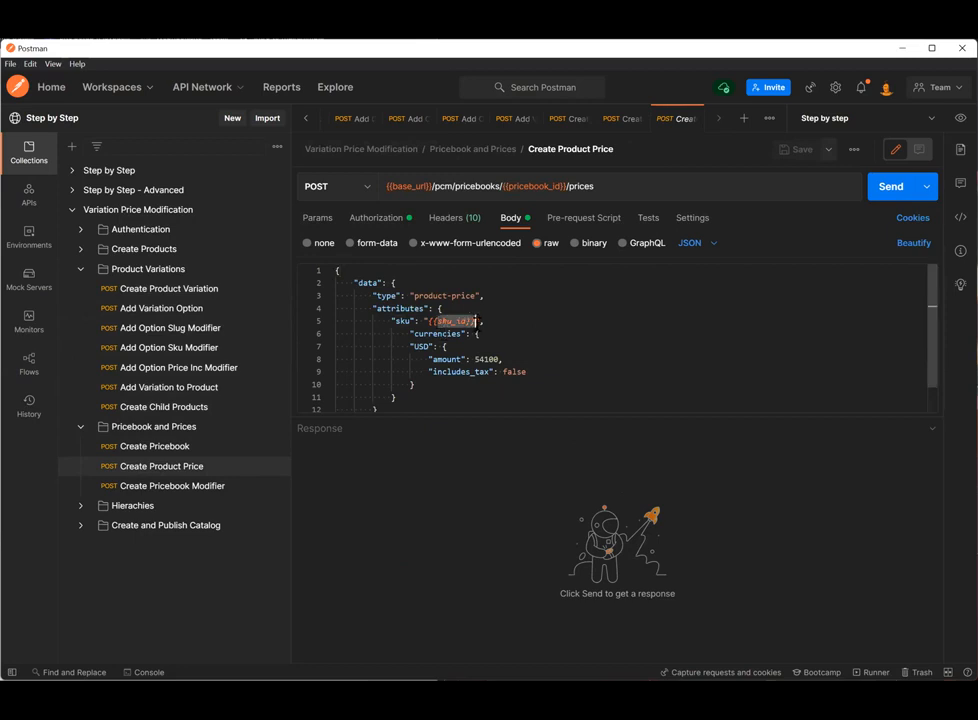
pyautogui.doubleClick(494, 359)
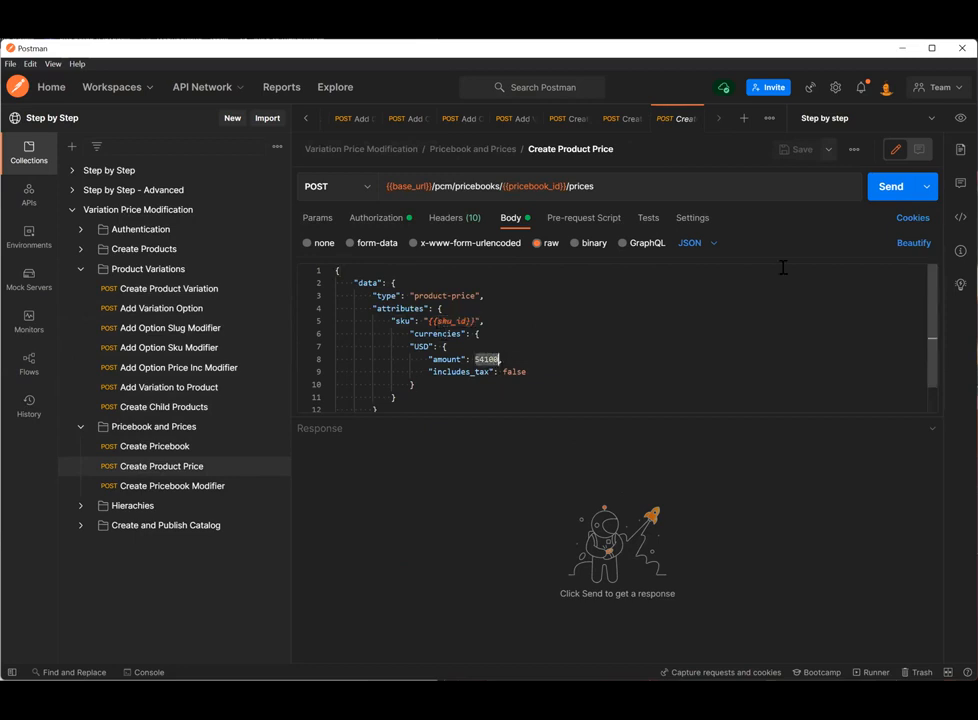
pyautogui.click(893, 190)
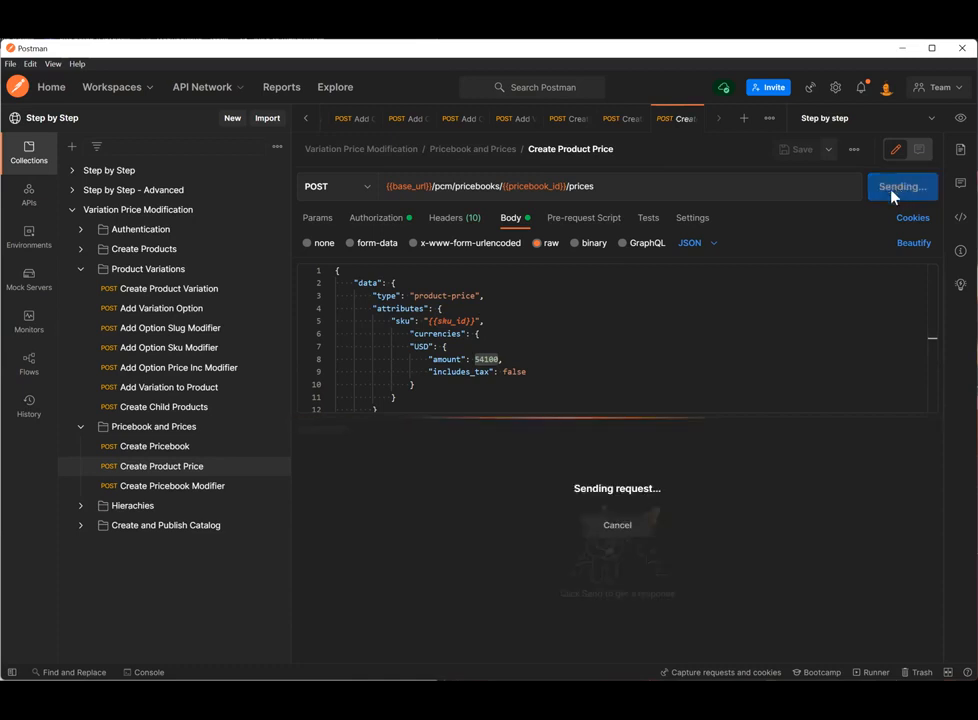
# - Send the Create Pricebook Modifier request for "add_five" with type price_increment and a USD amount of 500, excluding tax
pyautogui.click(140, 486)
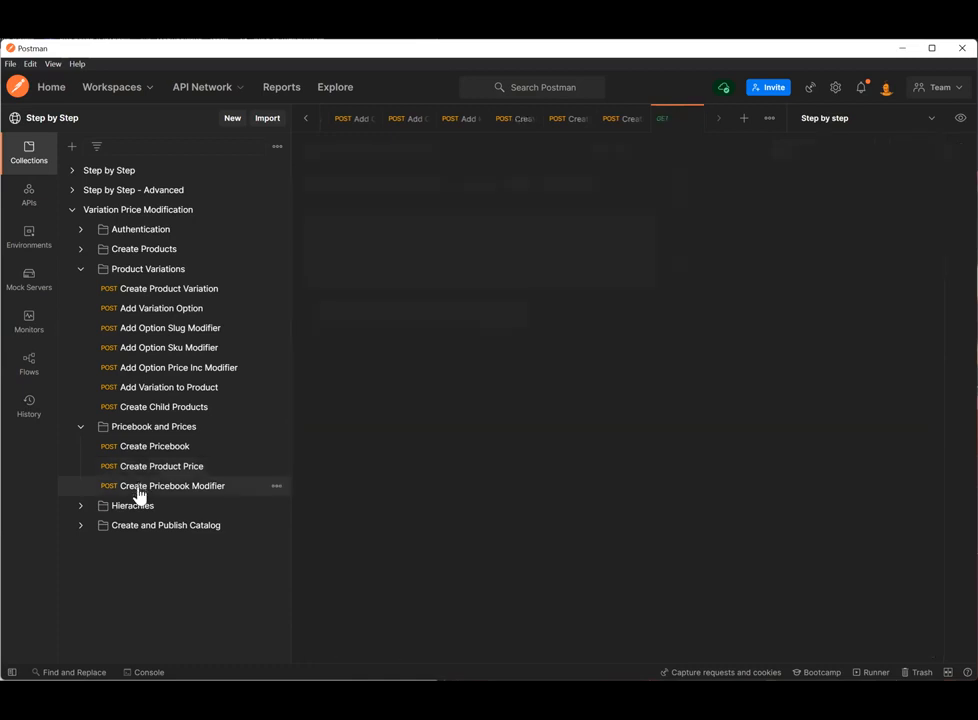
pyautogui.click(512, 219)
pyautogui.moveTo(451, 321); pyautogui.dragTo(481, 321)
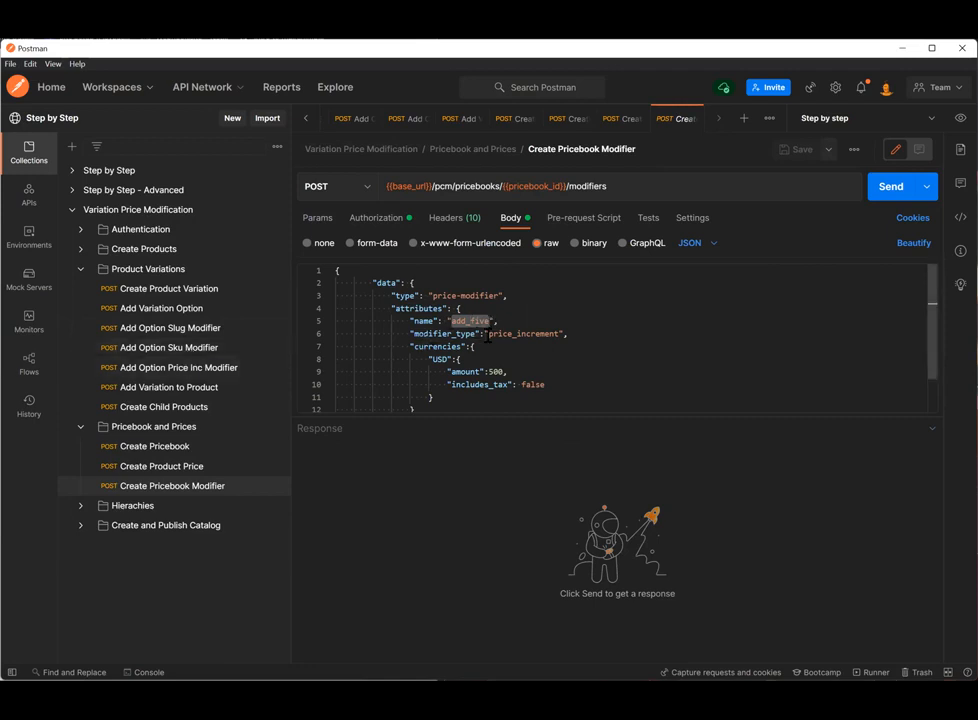
pyautogui.doubleClick(503, 337)
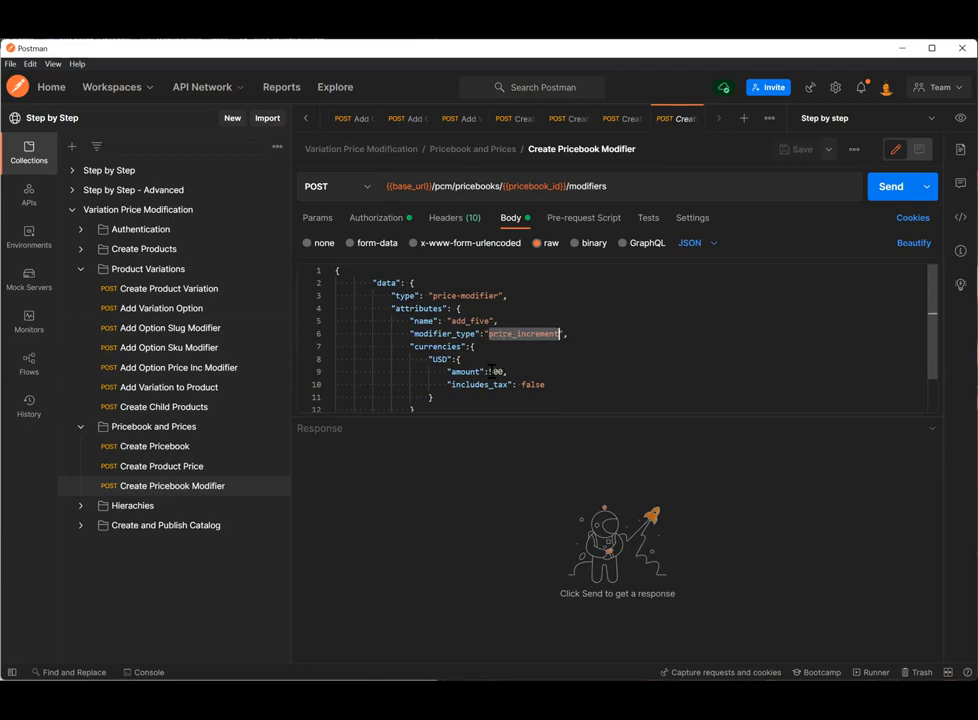
pyautogui.moveTo(490, 371); pyautogui.dragTo(506, 371)
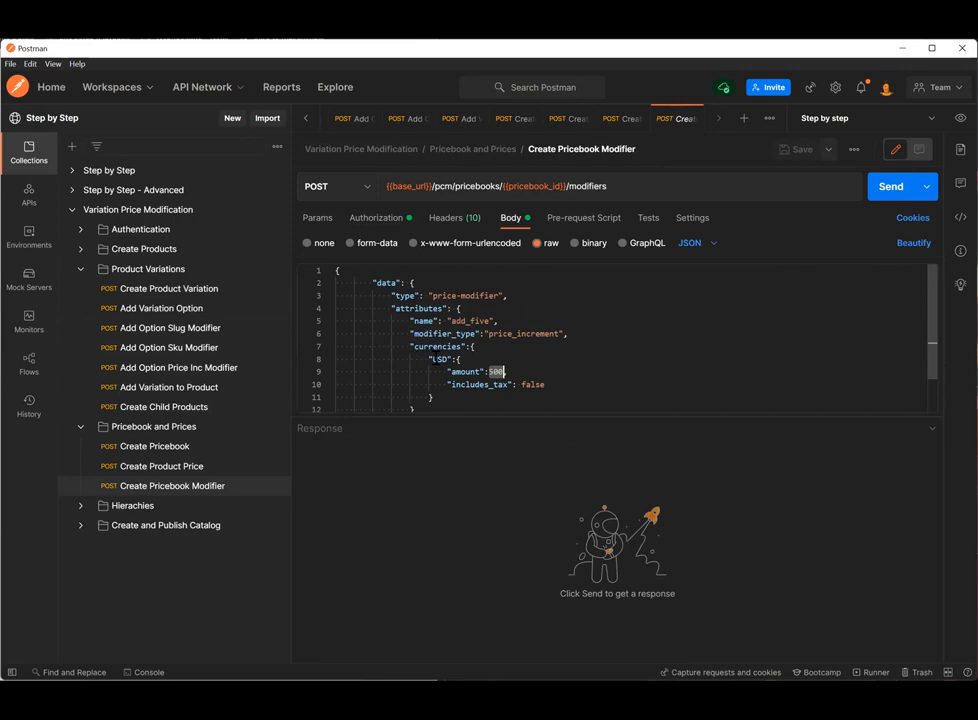
pyautogui.click(892, 187)
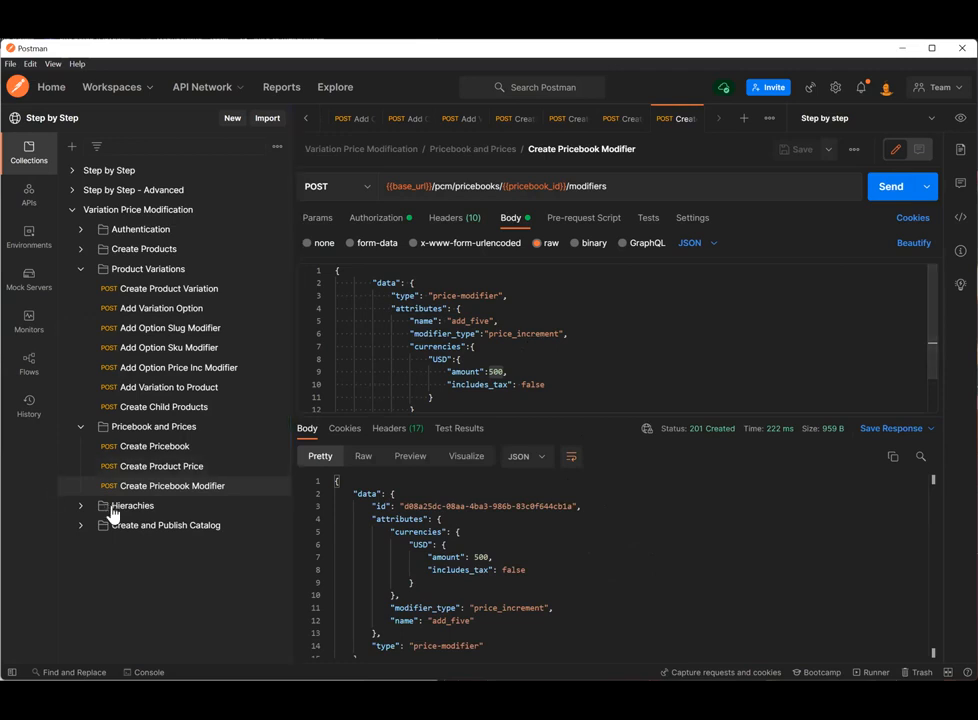
# - Send the Create Hierarchy request from the Hierachies folder with name "Main Taxonomy", description "Full Taxonomy Structure for United States" and slug "us"
pyautogui.click(80, 508)
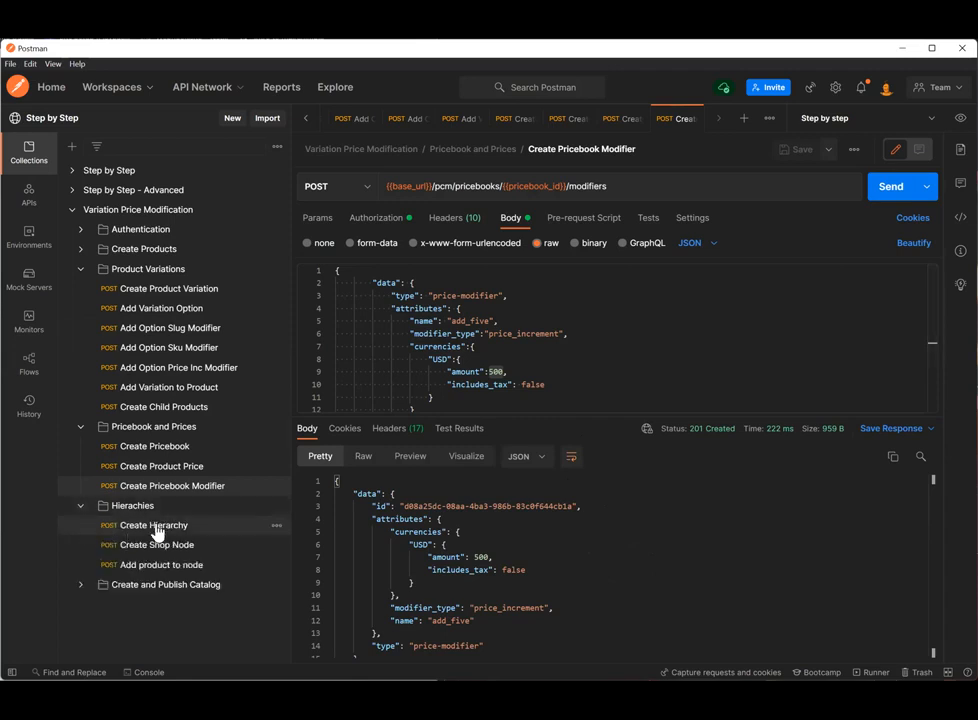
pyautogui.click(157, 527)
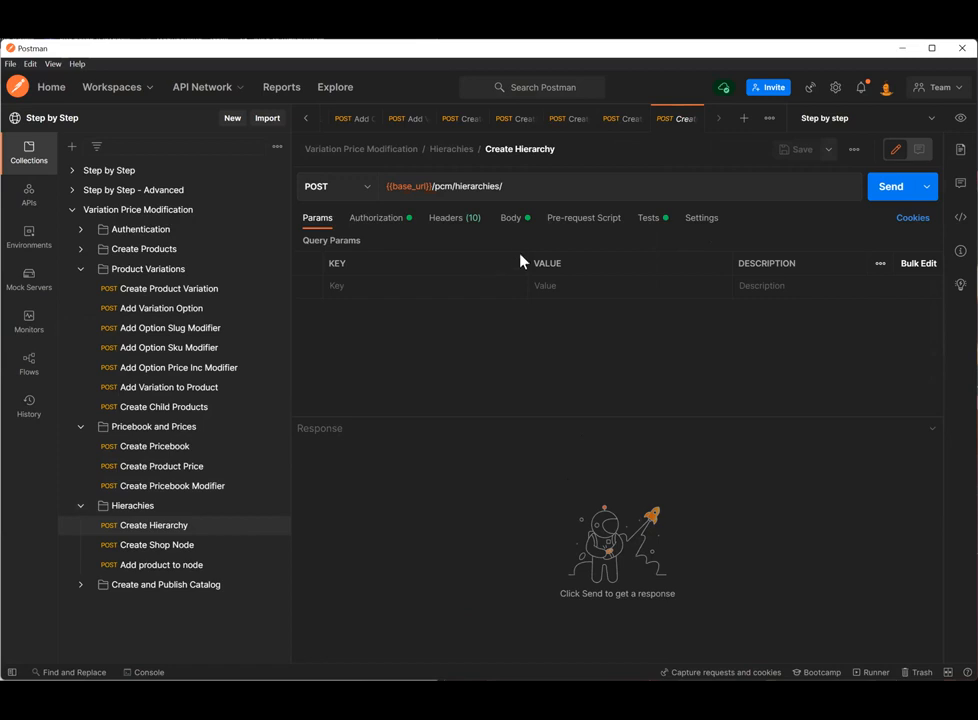
pyautogui.click(507, 219)
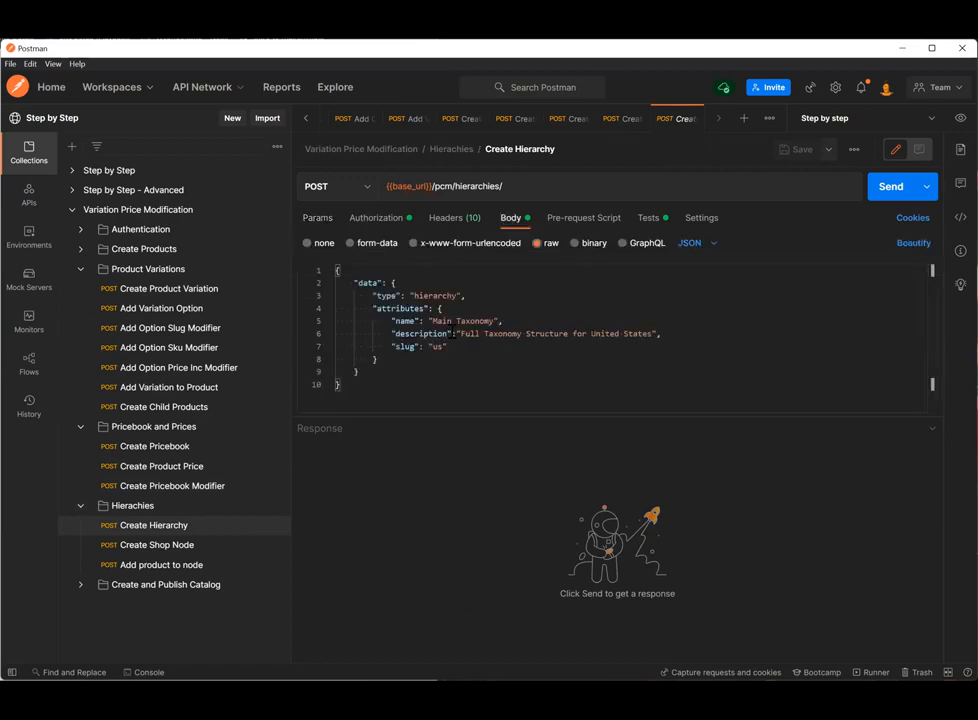
pyautogui.moveTo(455, 347); pyautogui.dragTo(429, 308)
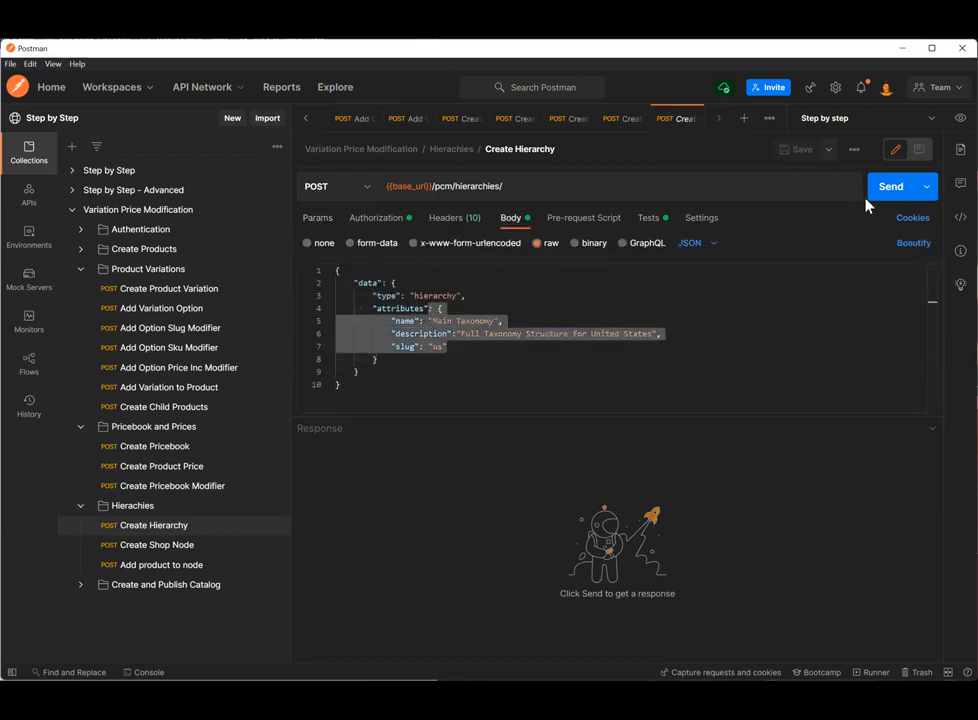
pyautogui.click(889, 184)
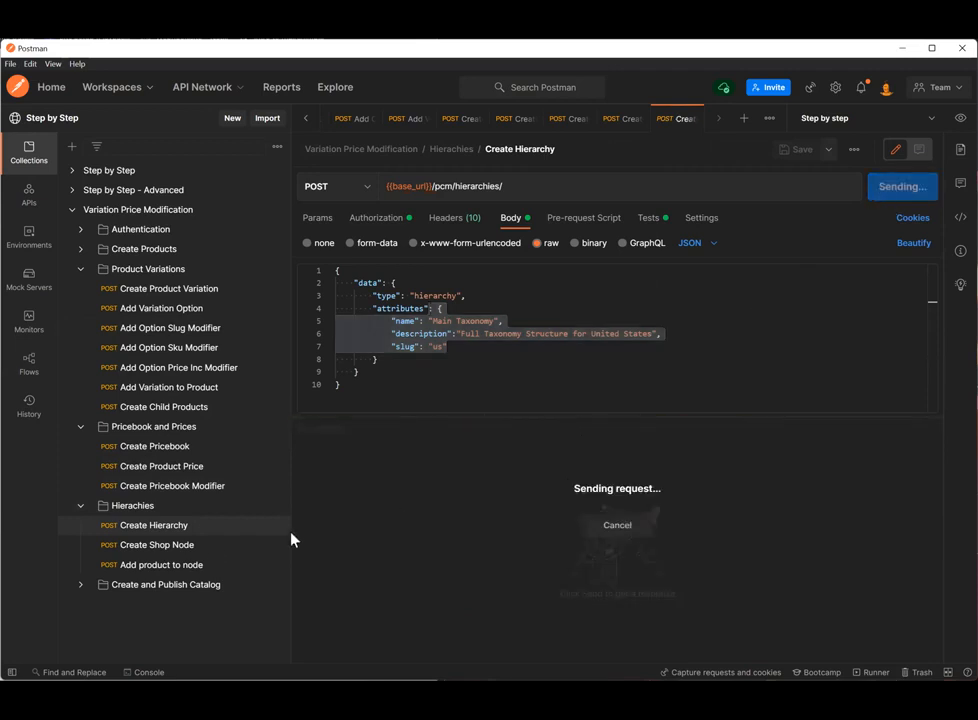
# - Send the Create Shop Node request for the "Shop" category node with slug "shop", and check the test script that stores shop_node_id
pyautogui.click(155, 546)
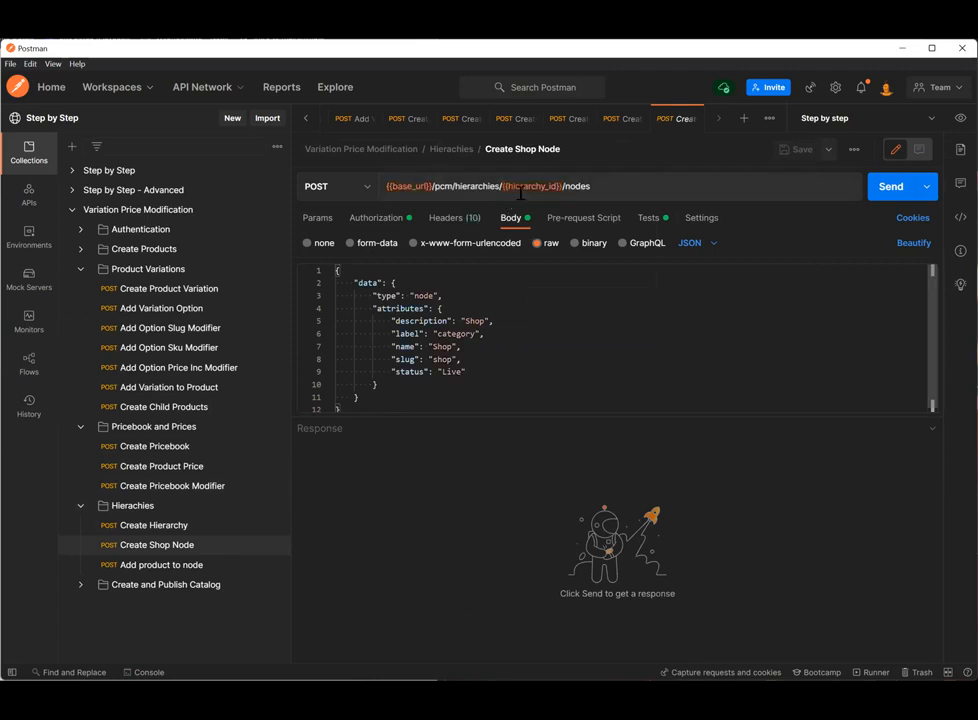
pyautogui.moveTo(541, 184)
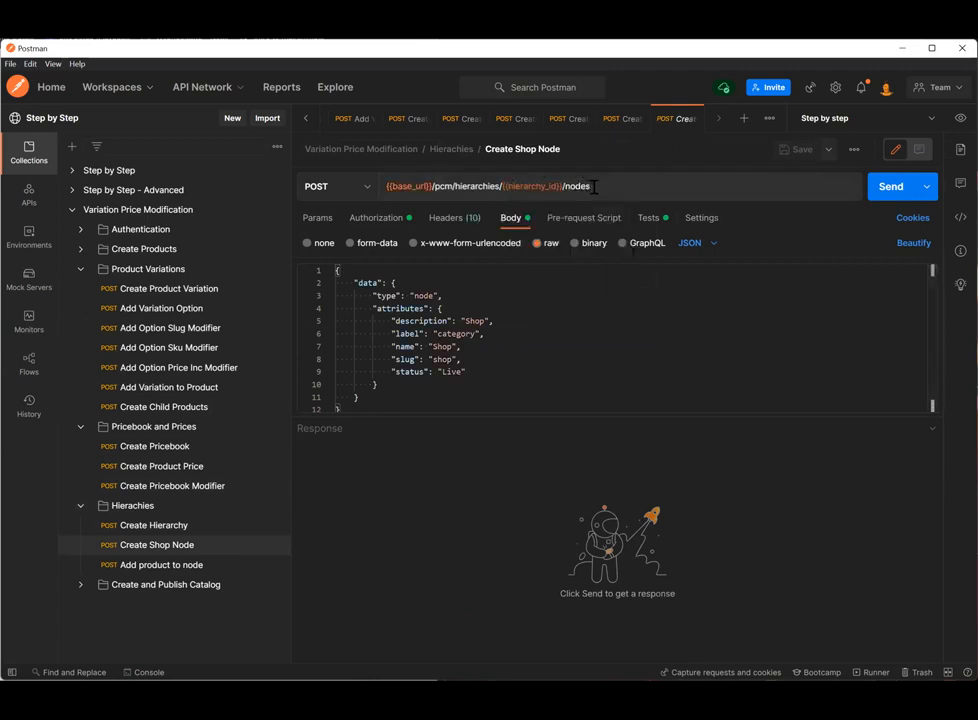
pyautogui.moveTo(588, 186); pyautogui.dragTo(562, 186)
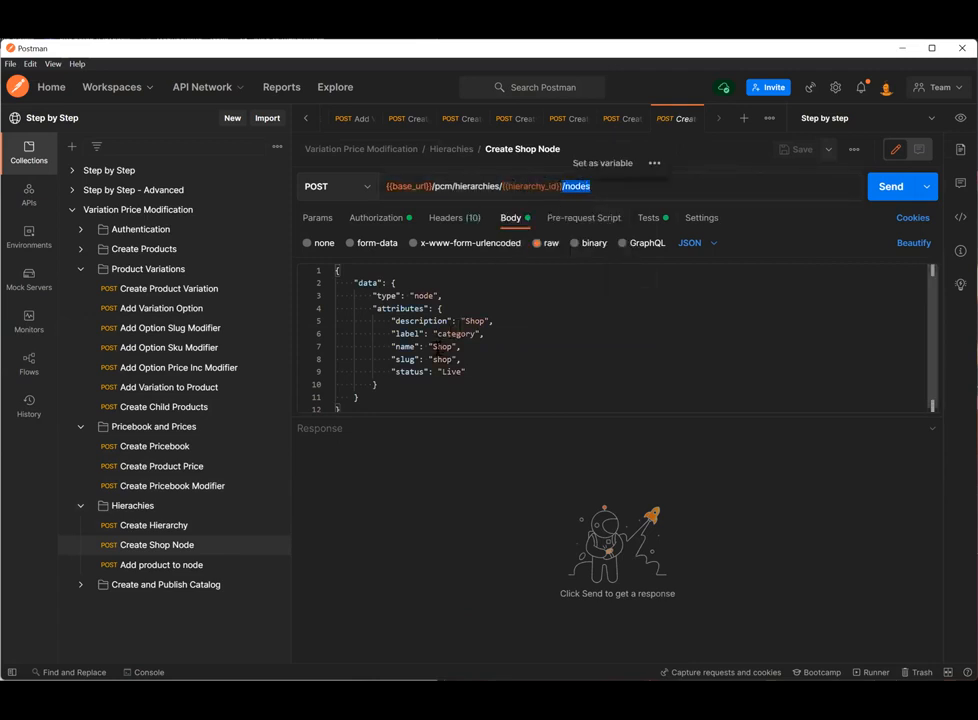
pyautogui.doubleClick(440, 347)
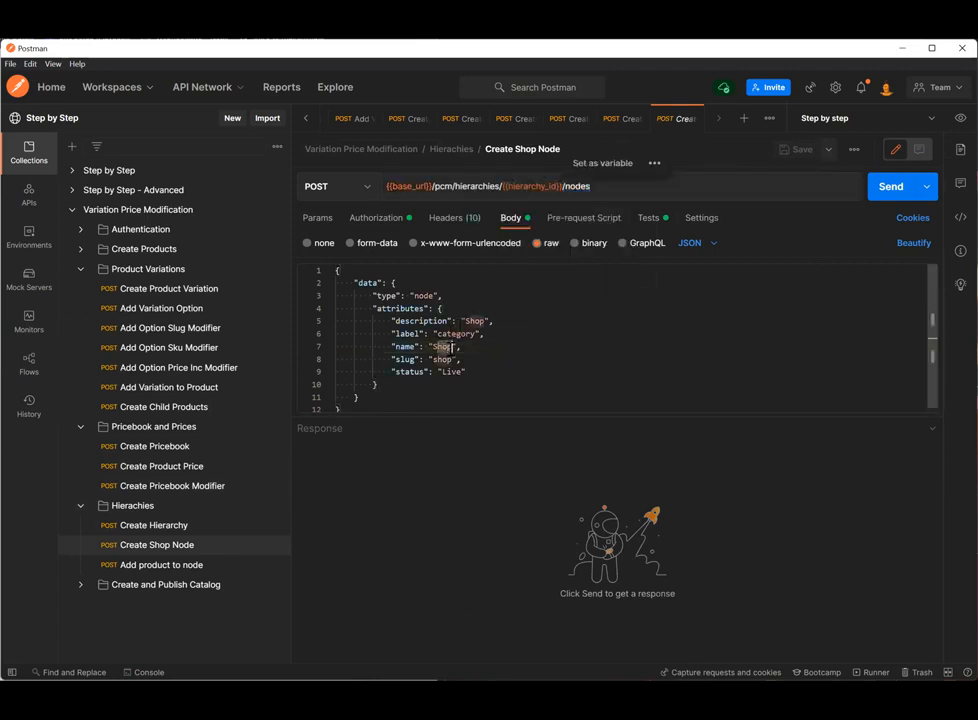
pyautogui.click(874, 200)
pyautogui.click(649, 220)
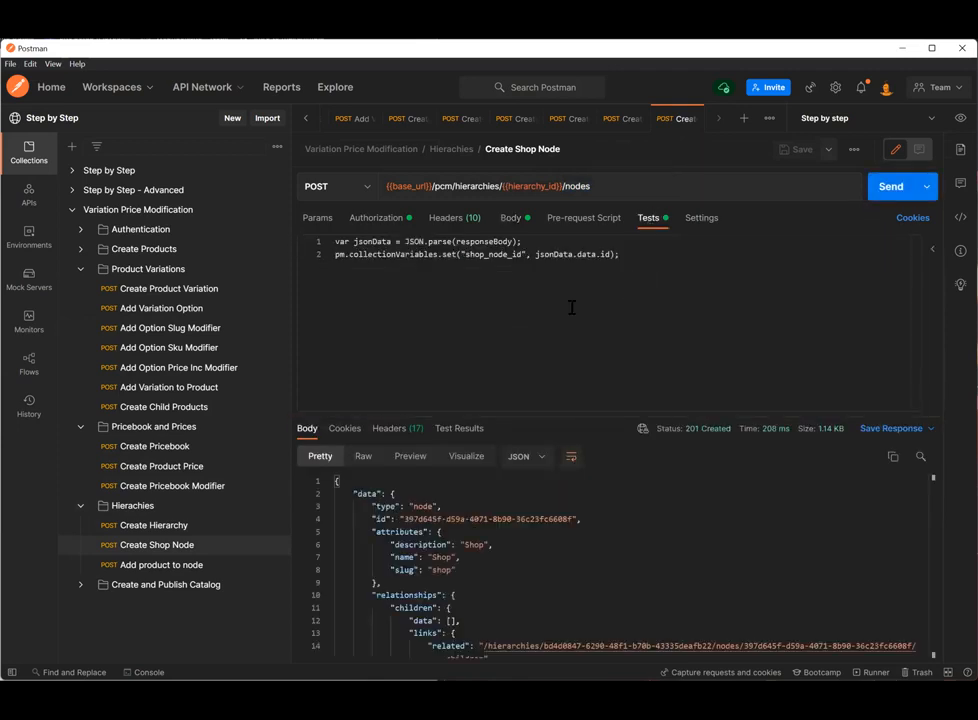
pyautogui.doubleClick(467, 255)
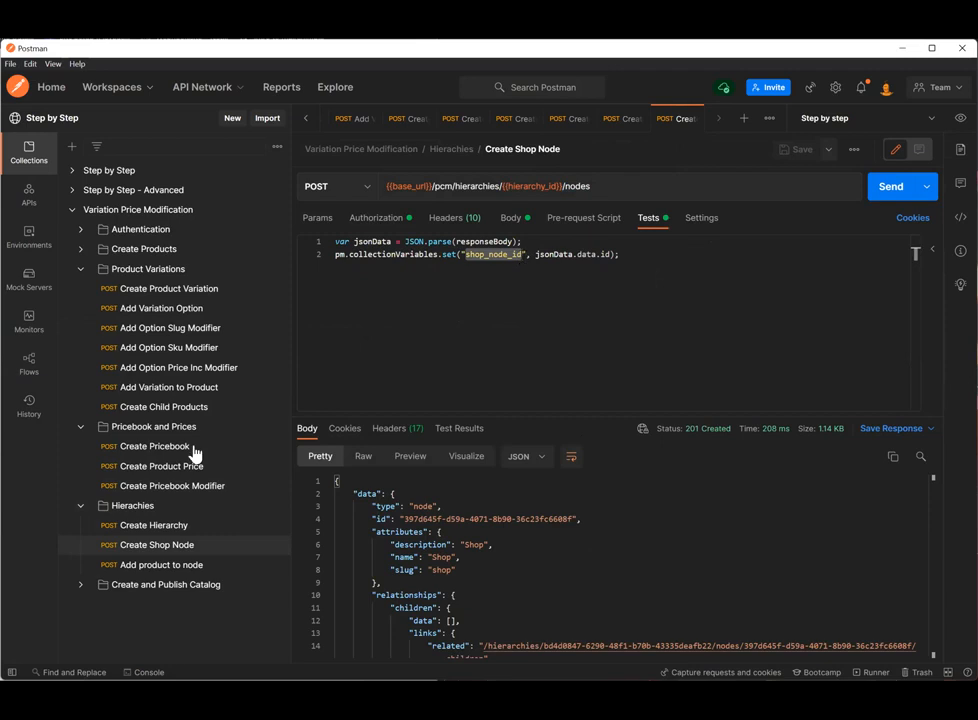
# - Send the Add product to node request to relate the product_id variable to the shop node's products
pyautogui.click(182, 568)
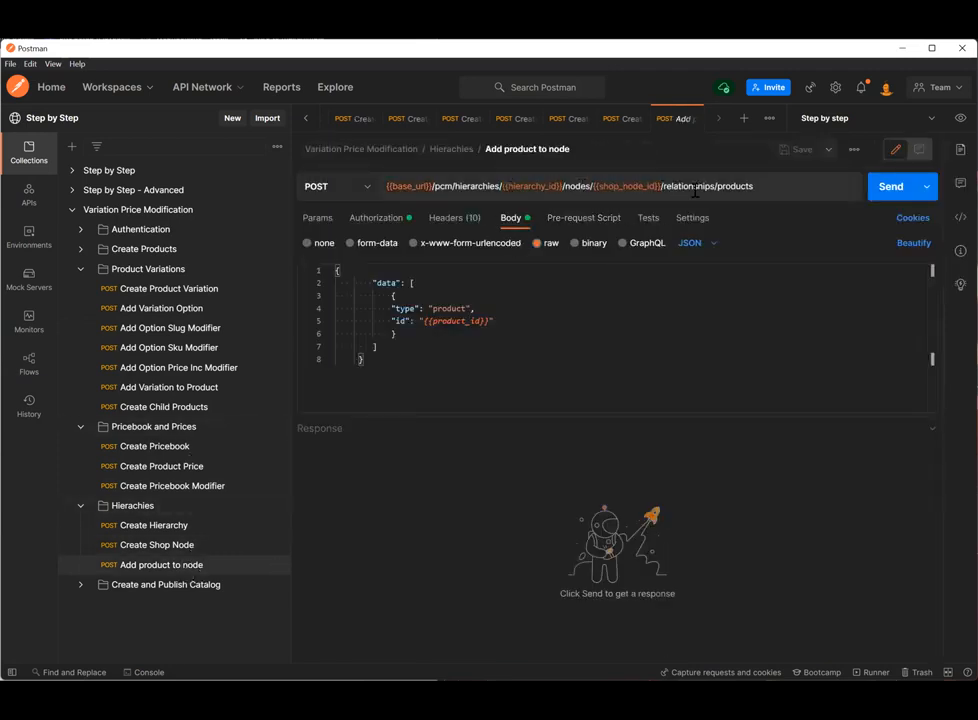
pyautogui.moveTo(668, 186); pyautogui.dragTo(758, 186)
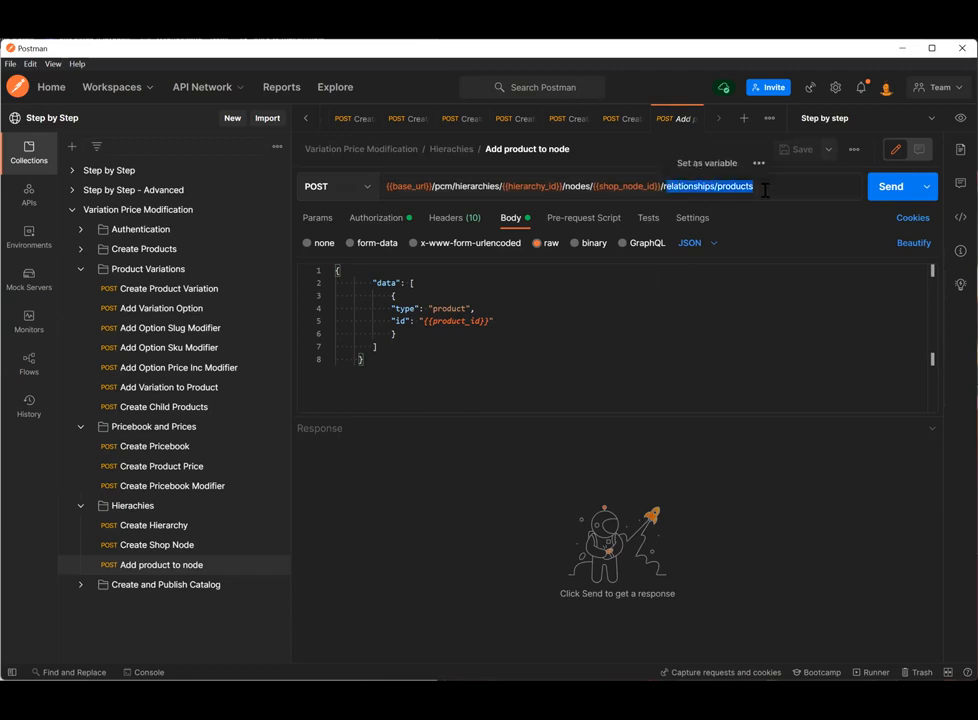
pyautogui.moveTo(493, 323); pyautogui.dragTo(415, 321)
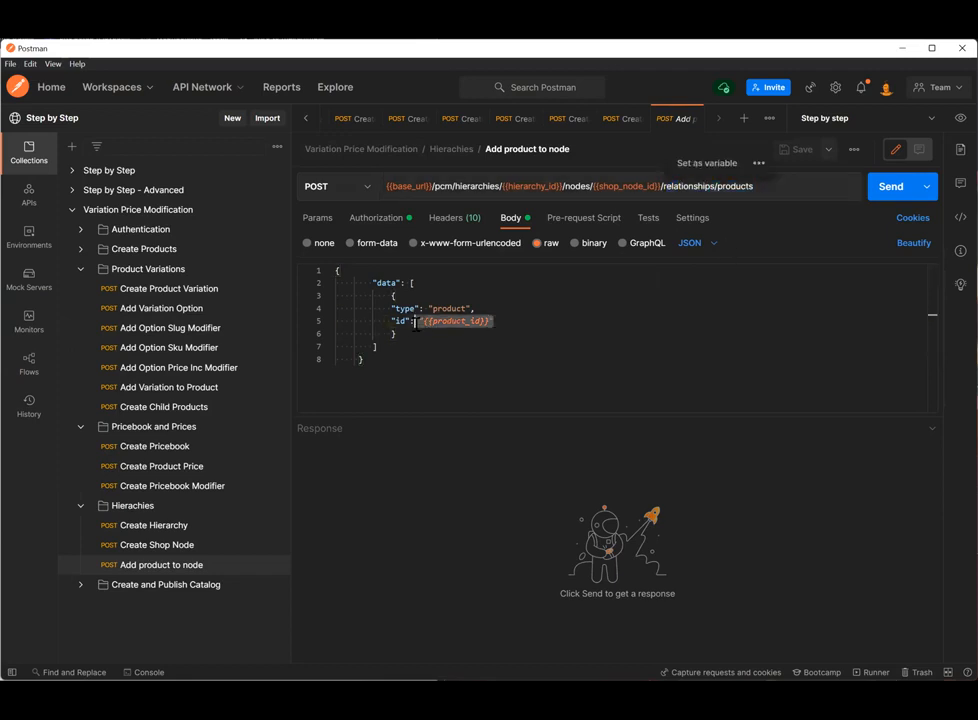
pyautogui.click(884, 194)
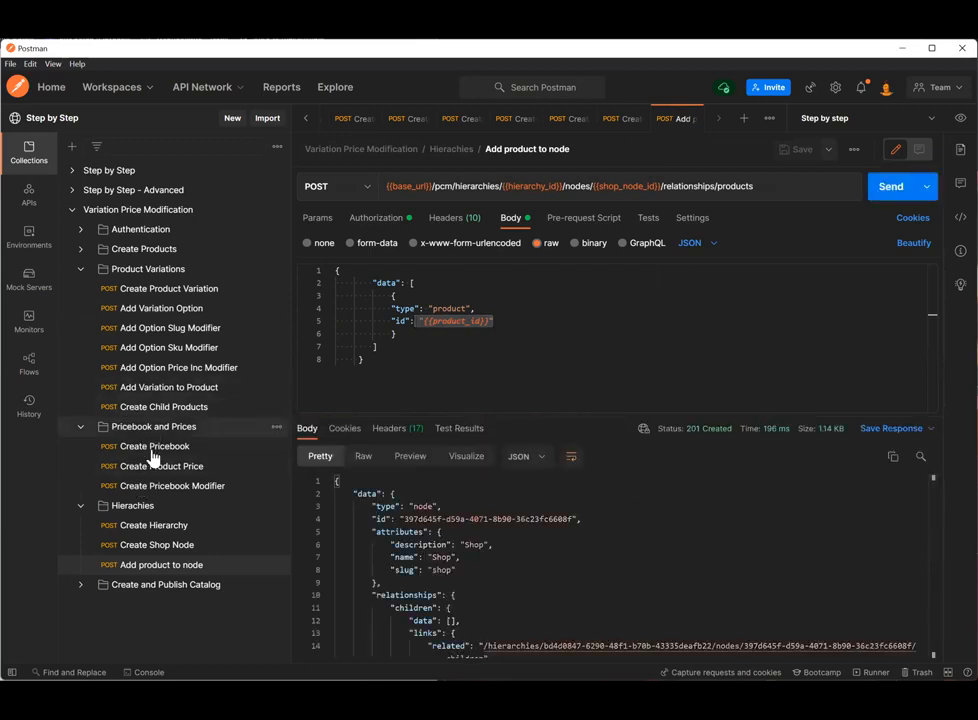
# - Send the Create Catalog request for "Catalog US", described as "Catalog for the US market.", using the pricebook_id and hierarchy_id variables
pyautogui.click(81, 586)
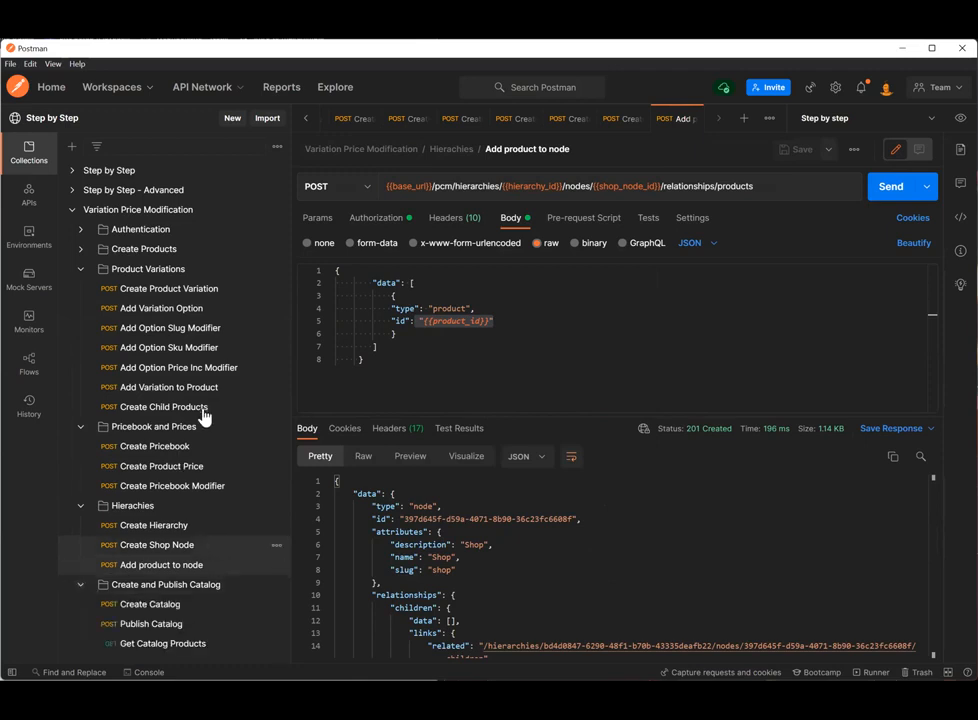
pyautogui.click(128, 606)
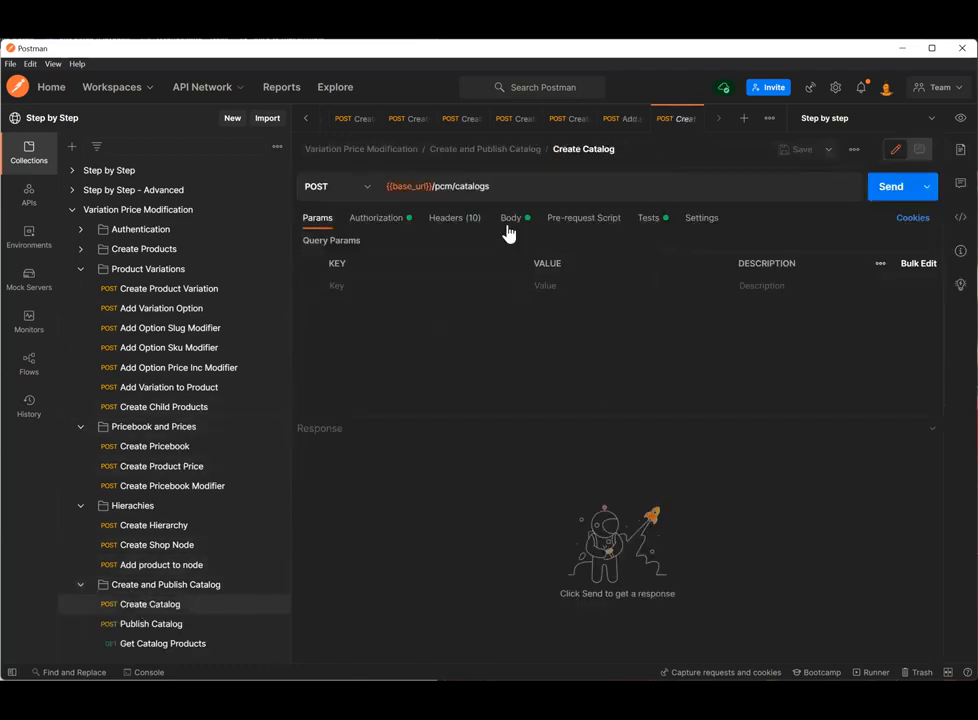
pyautogui.click(511, 218)
pyautogui.moveTo(467, 346); pyautogui.dragTo(554, 346)
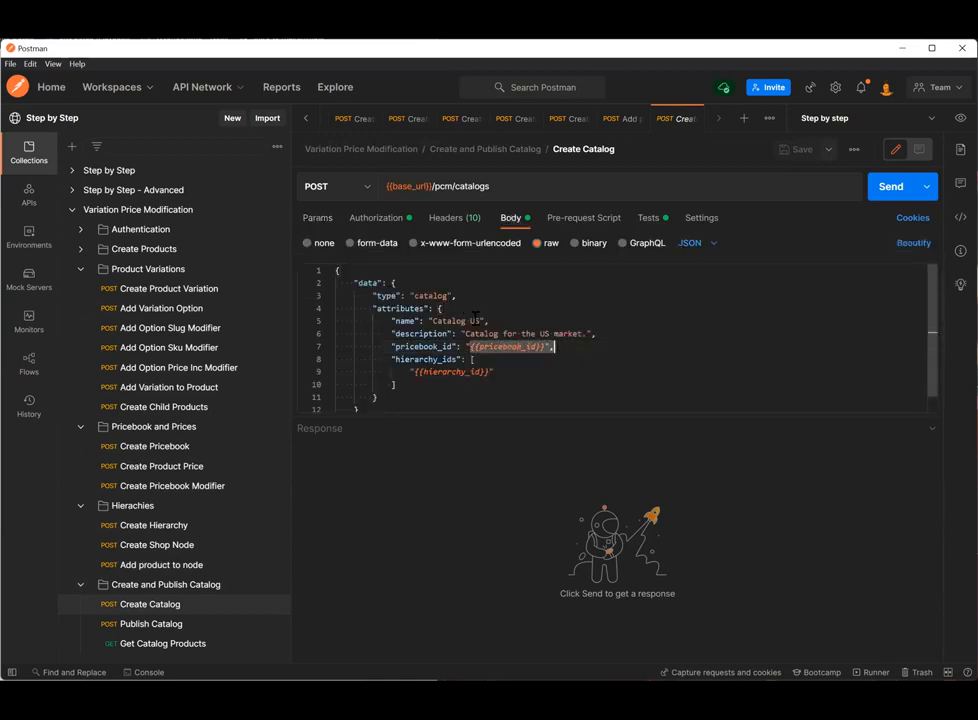
pyautogui.scroll(-1, 450, 388)
pyautogui.moveTo(410, 365); pyautogui.dragTo(503, 364)
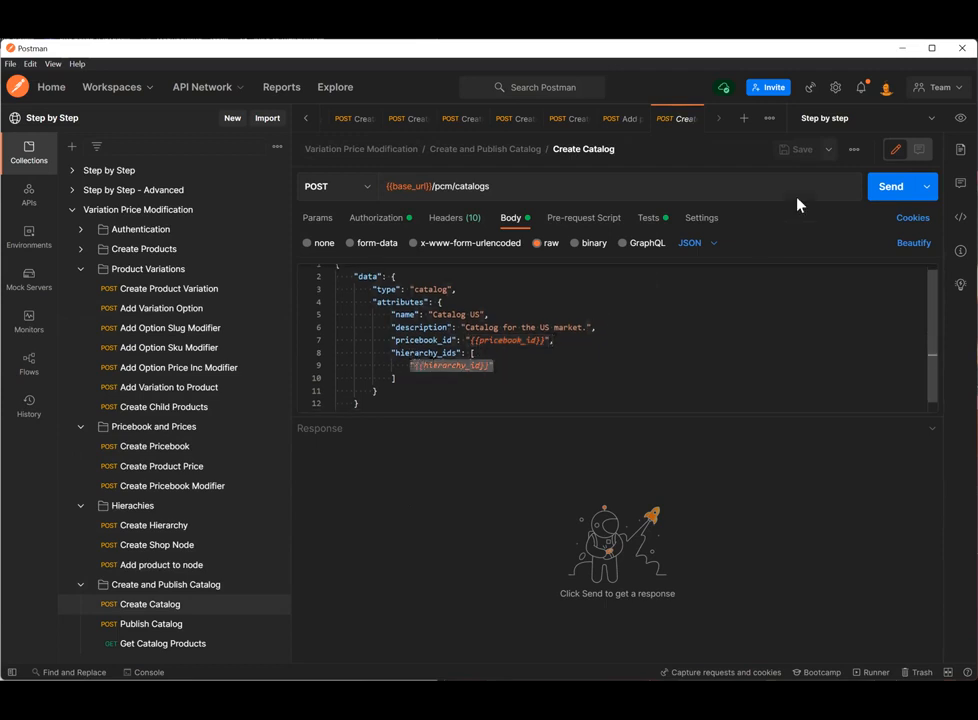
pyautogui.click(891, 192)
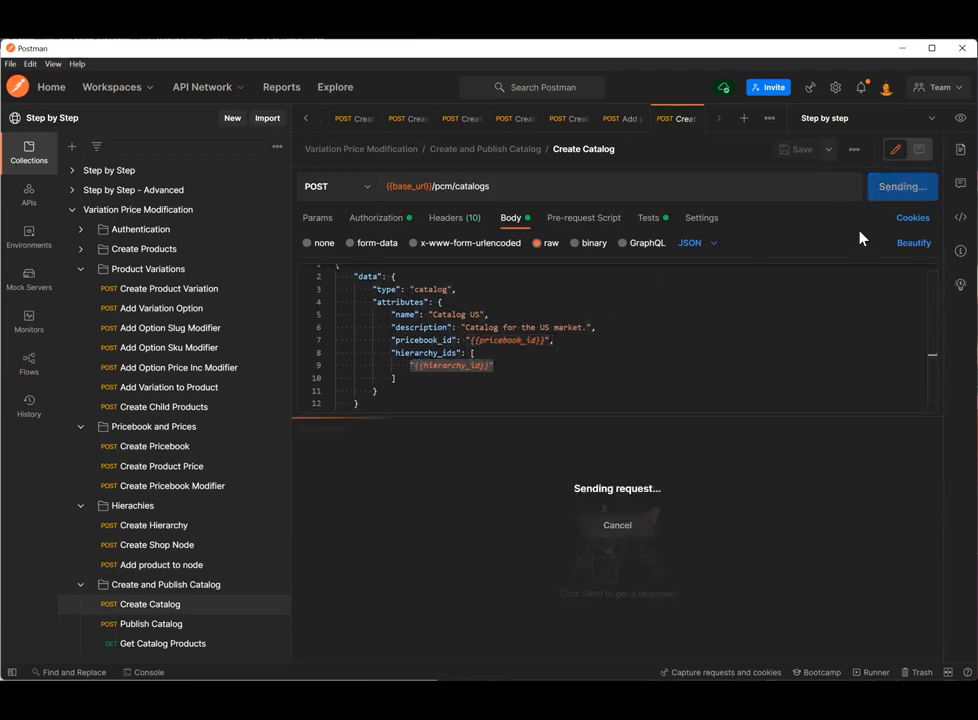
# - Examine the test script that stores catalog_id and read through the response for the created catalog
pyautogui.click(649, 218)
pyautogui.moveTo(427, 257); pyautogui.dragTo(476, 255)
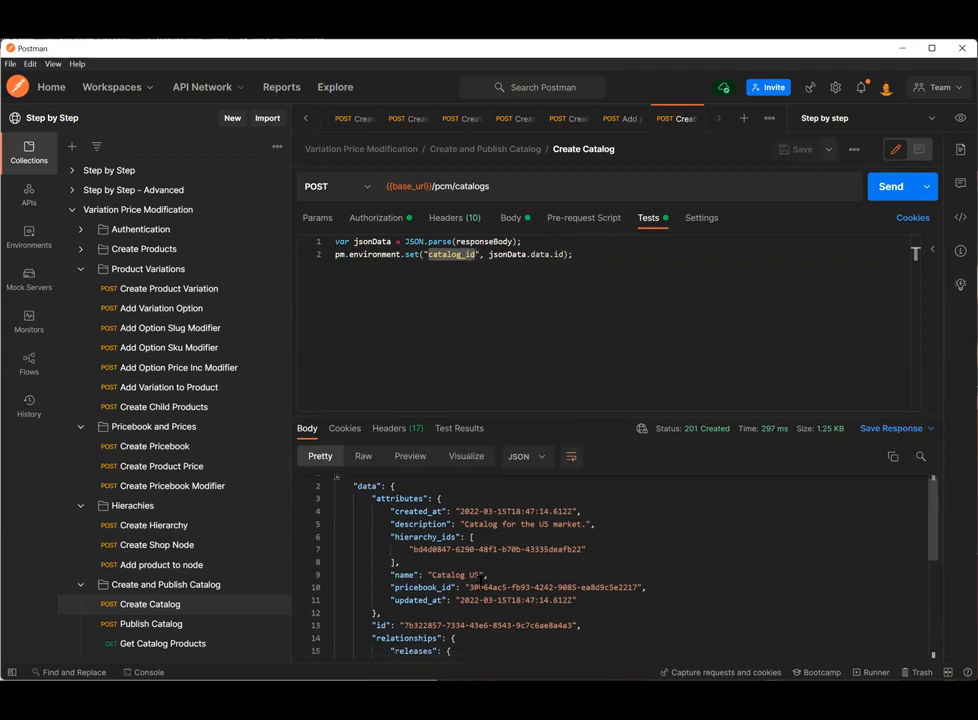
pyautogui.scroll(-2, 471, 537)
pyautogui.scroll(-1, 465, 572)
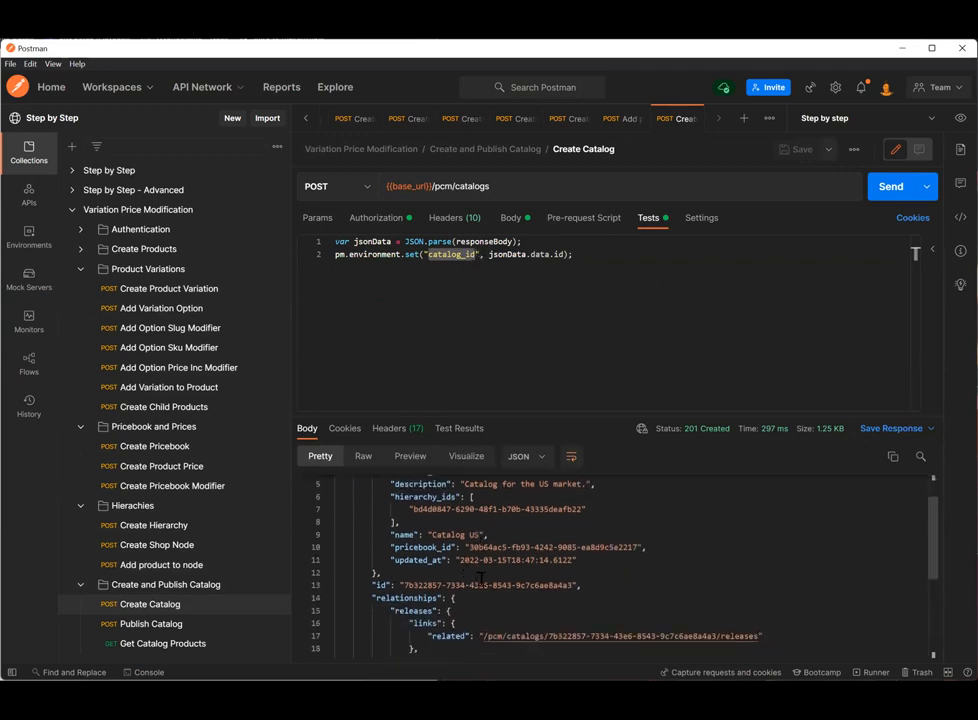
pyautogui.scroll(-3, 481, 578)
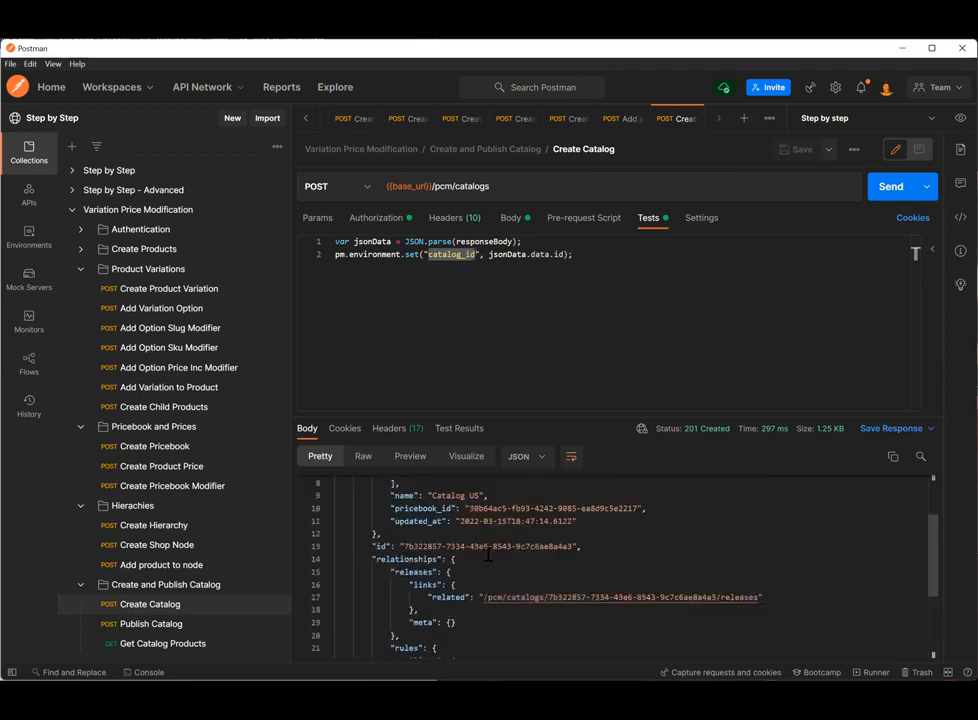
pyautogui.scroll(3, 488, 555)
pyautogui.scroll(-3, 480, 543)
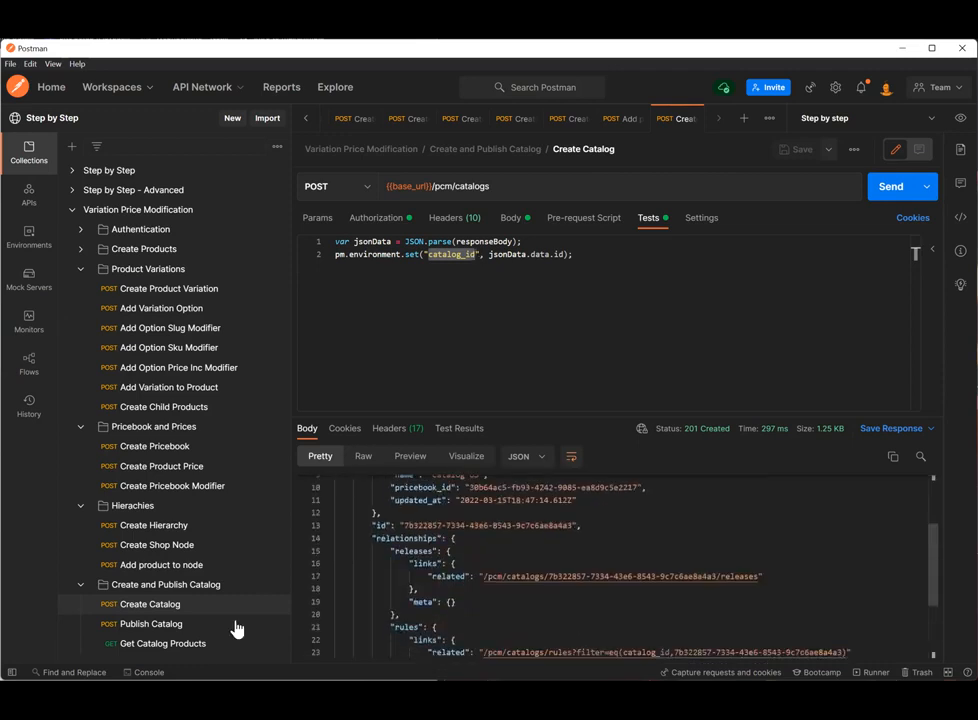
# - Send the Publish Catalog request with an empty body to the catalog's releases endpoint and check the release status in the response
pyautogui.click(162, 626)
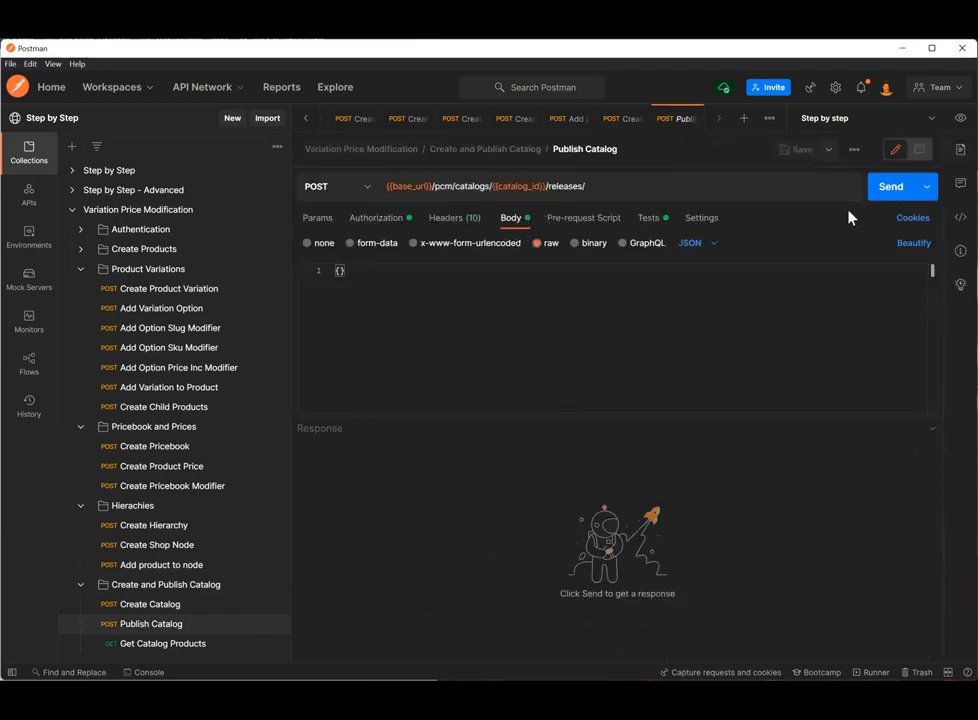
pyautogui.click(889, 189)
pyautogui.moveTo(605, 182); pyautogui.dragTo(490, 186)
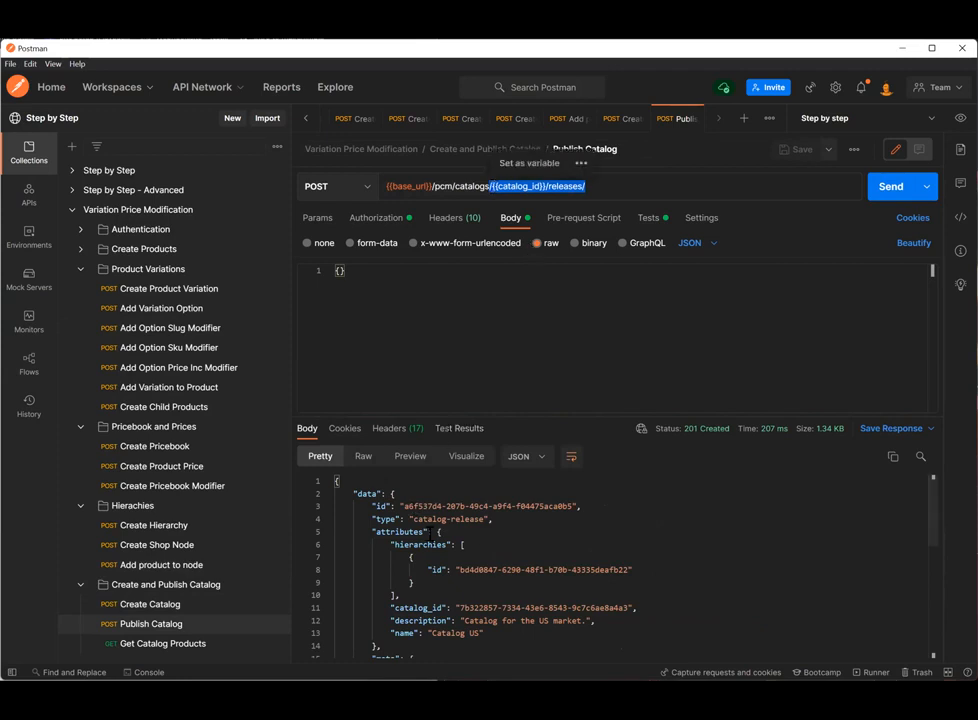
pyautogui.scroll(-2, 490, 568)
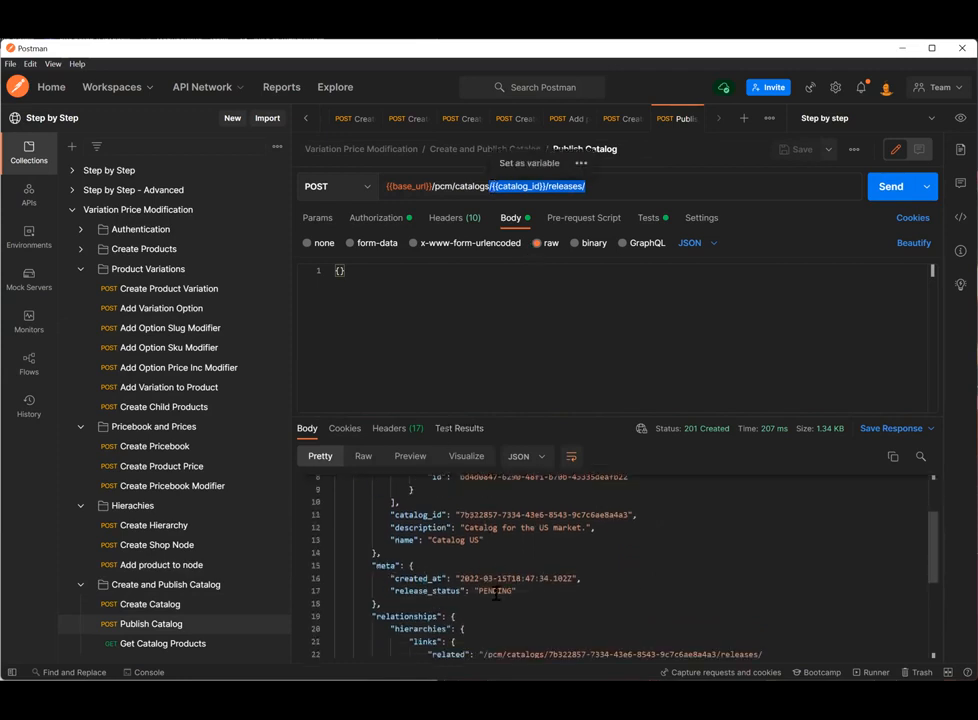
pyautogui.doubleClick(498, 592)
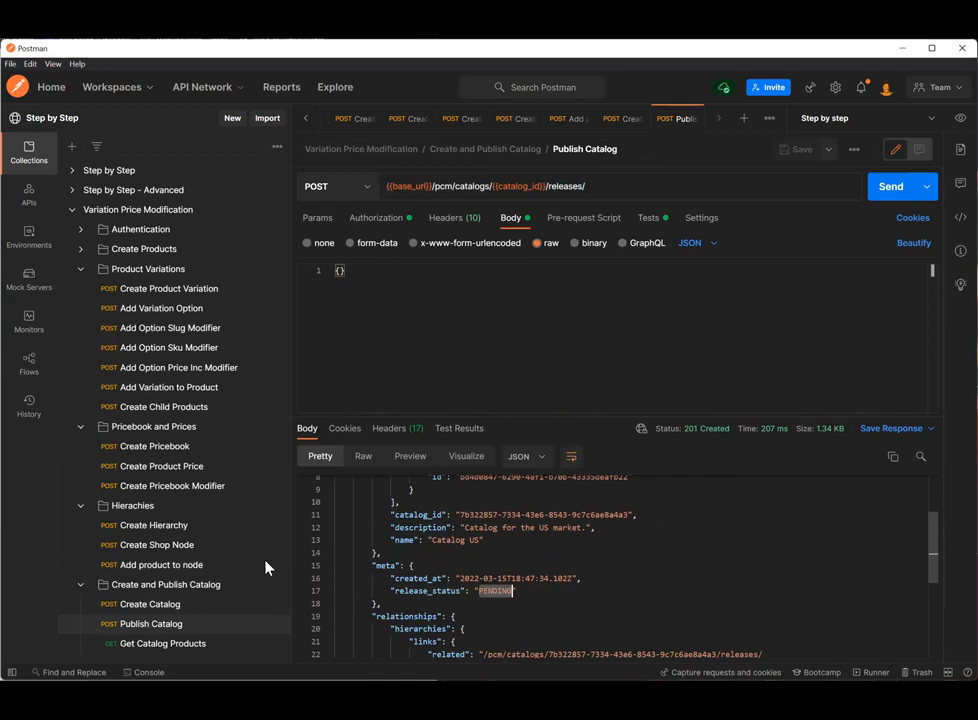
# - Send the Get Catalog Products request to the catalog/products endpoint and enlarge the response area
pyautogui.click(163, 645)
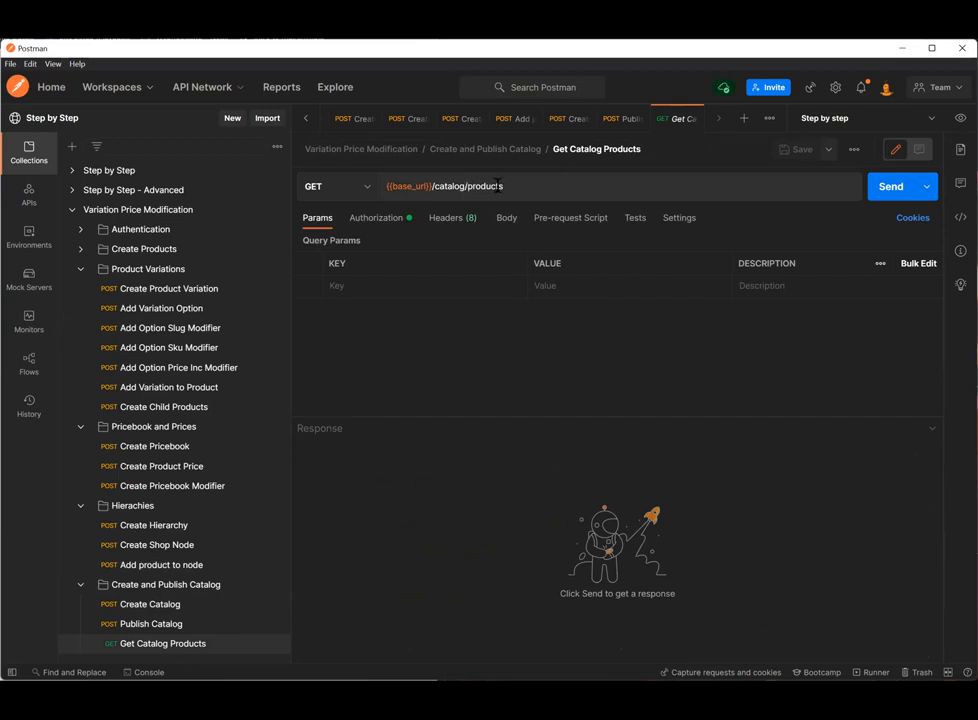
pyautogui.doubleClick(470, 187)
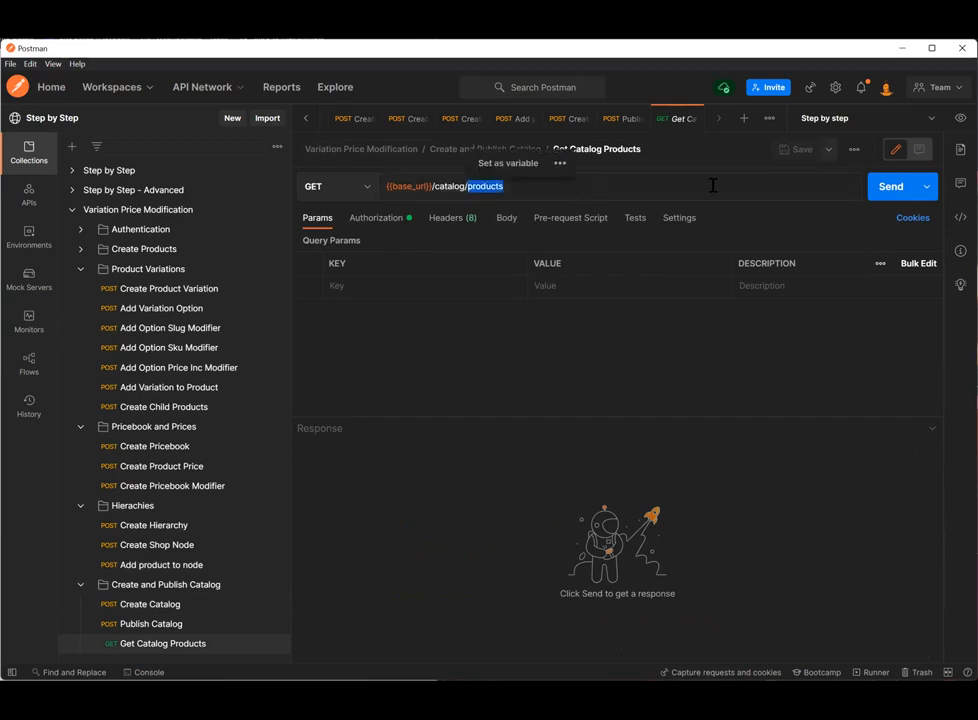
pyautogui.click(891, 190)
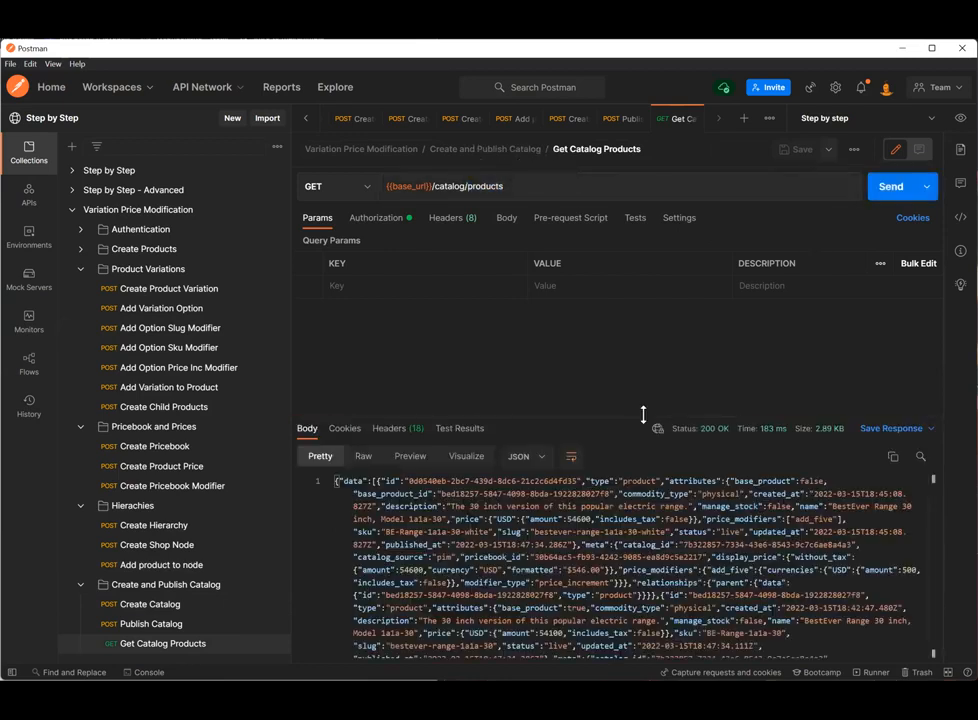
pyautogui.moveTo(642, 416); pyautogui.dragTo(634, 258)
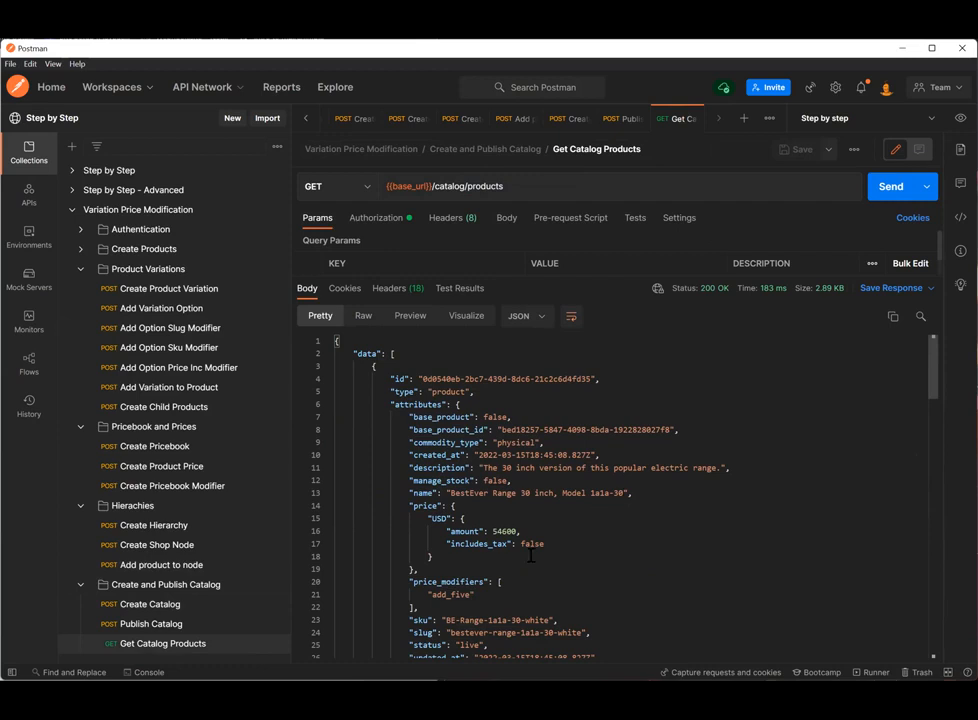
# - Examine the USD price amount and the price_modifiers of the first product in the catalog response
pyautogui.rightClick(443, 602)
pyautogui.scroll(-1, 420, 430)
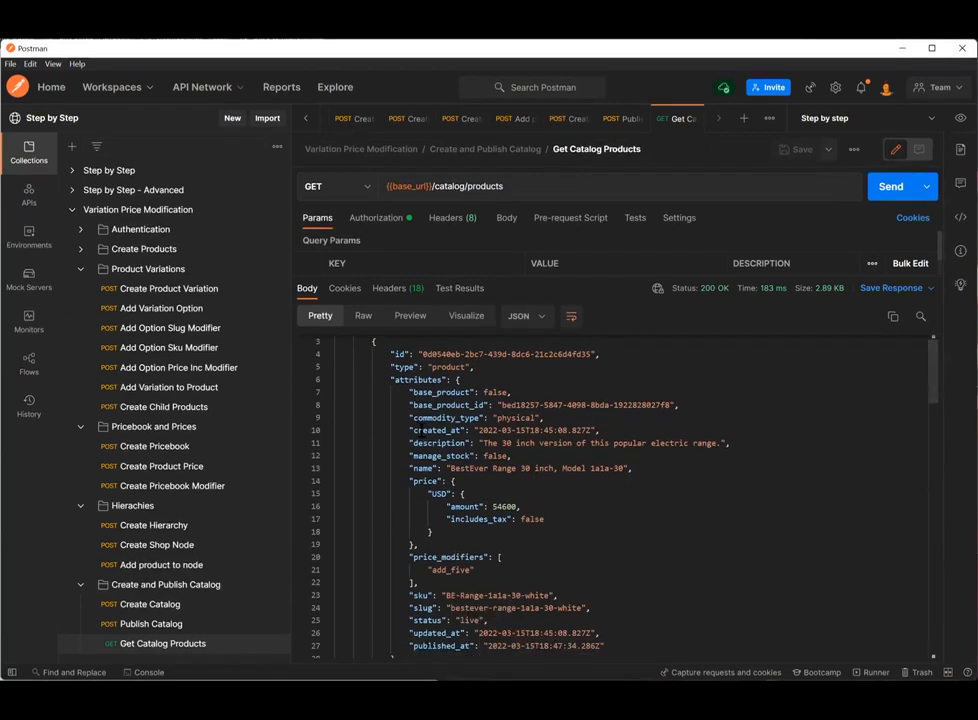
pyautogui.scroll(-1, 500, 450)
pyautogui.doubleClick(505, 457)
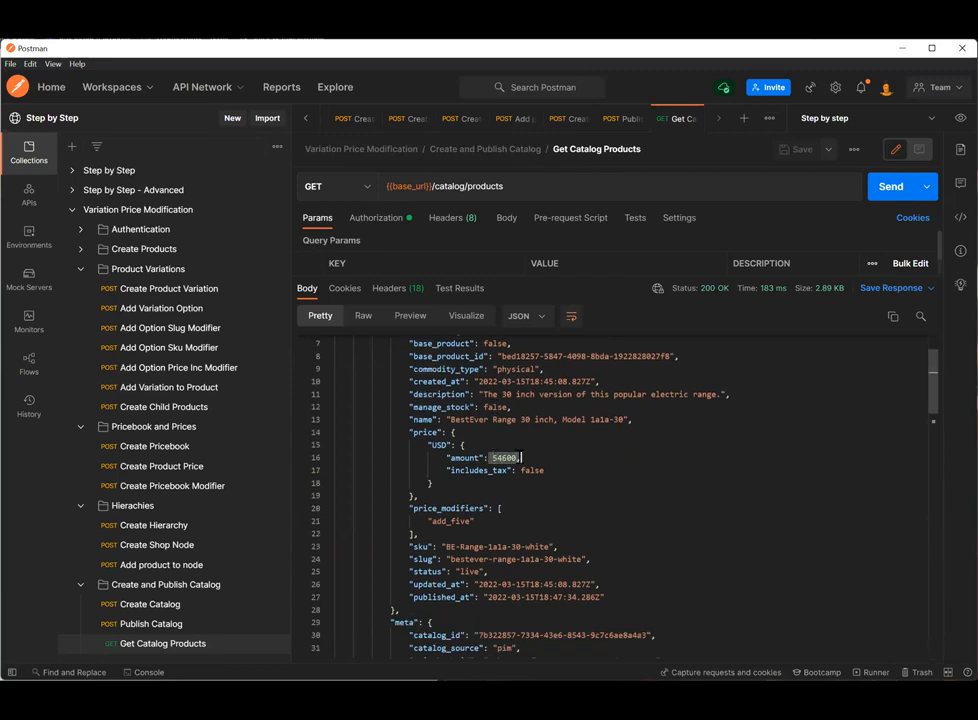
pyautogui.doubleClick(420, 508)
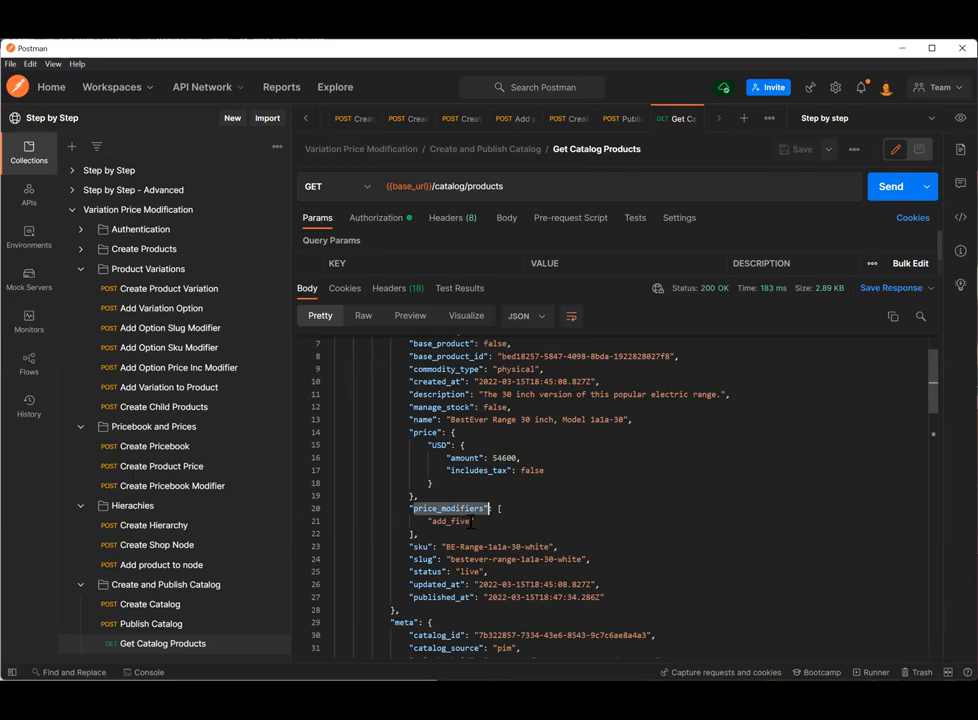
# - Check which modifier is listed under the first product's price_modifiers and examine the product's SKU
pyautogui.doubleClick(465, 521)
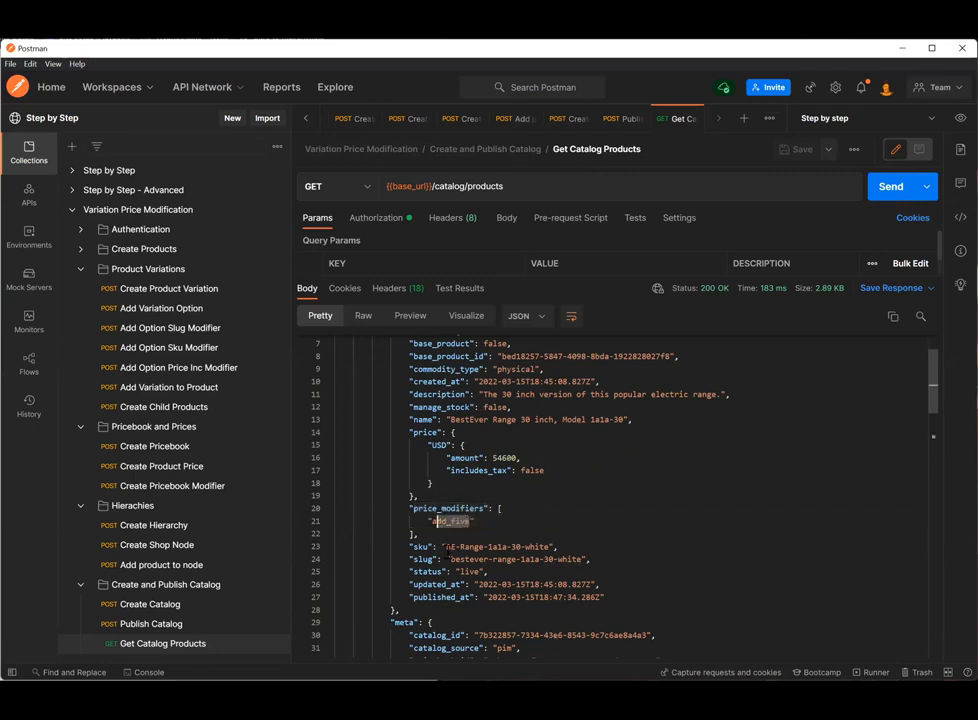
pyautogui.moveTo(447, 546); pyautogui.dragTo(551, 546)
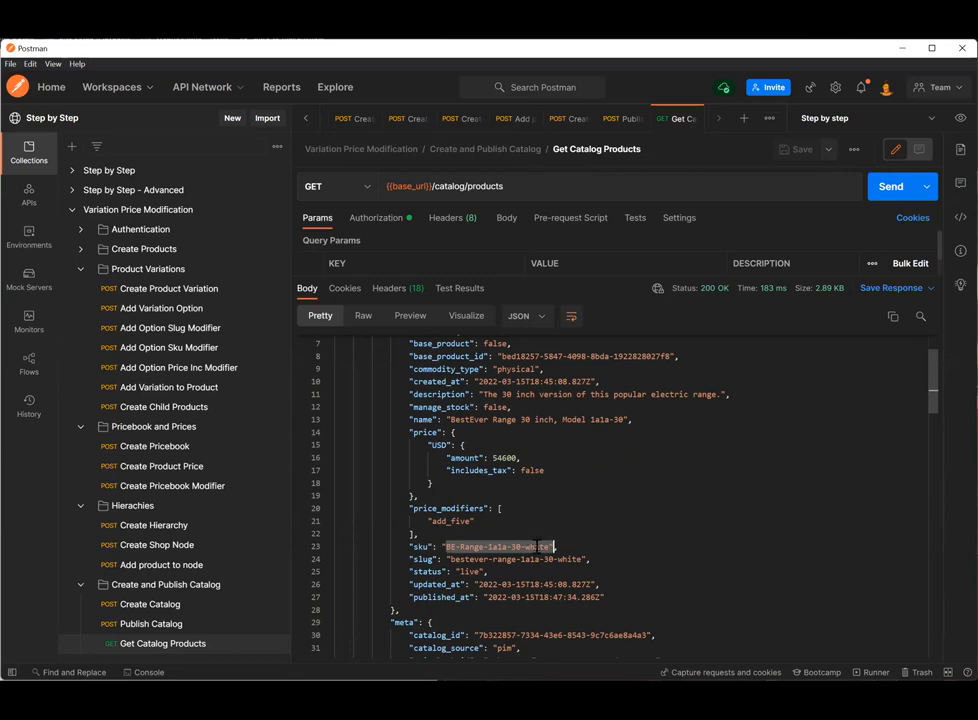
pyautogui.scroll(-3, 538, 546)
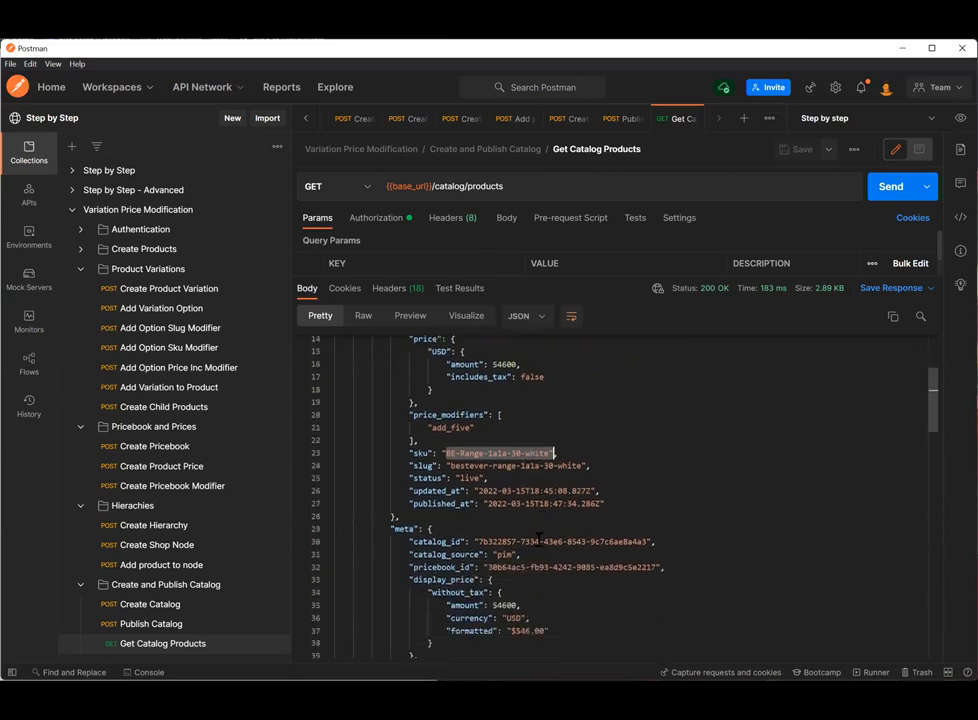
# - Examine the display price and the add_five modifier's currency amount and modifier_type in the first product's meta section
pyautogui.scroll(-2, 538, 540)
pyautogui.scroll(-3, 500, 542)
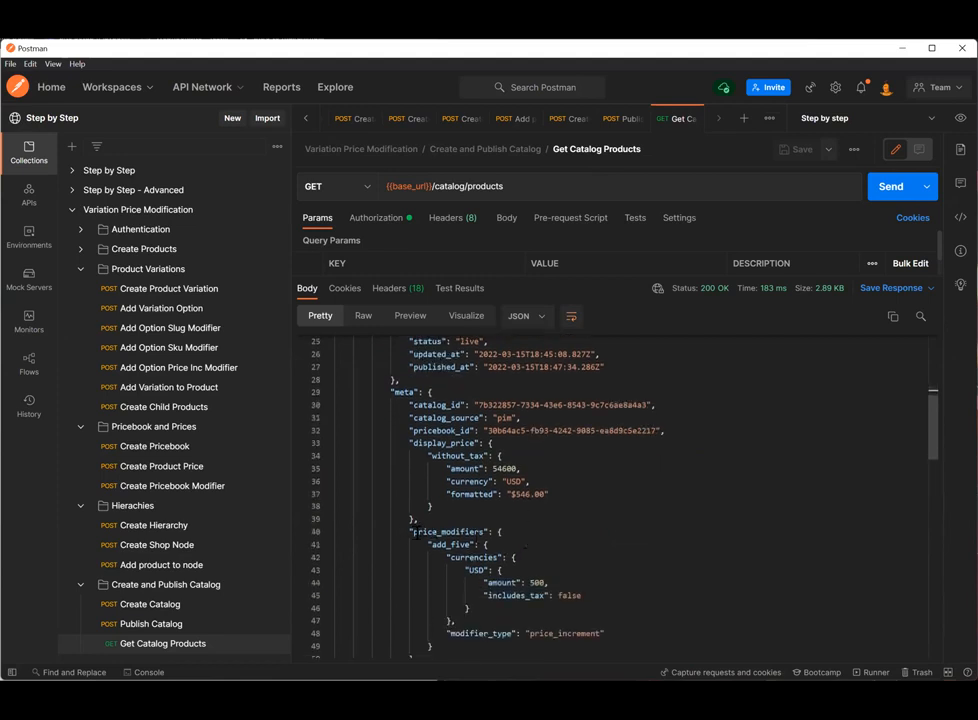
pyautogui.rightClick(604, 572)
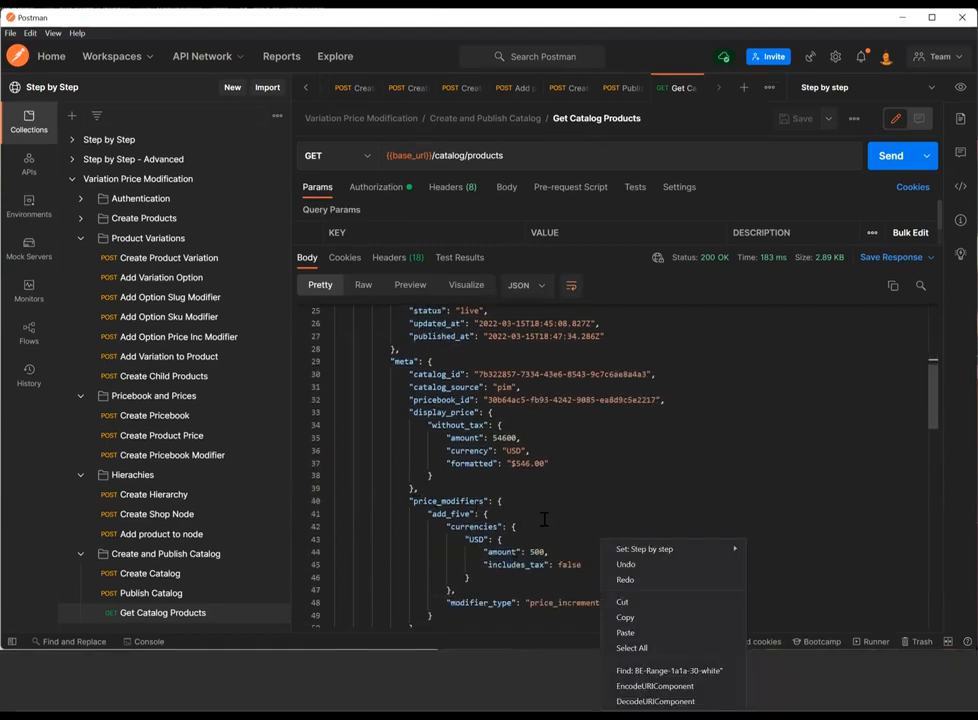
pyautogui.click(544, 519)
pyautogui.scroll(-3, 525, 520)
pyautogui.doubleClick(536, 548)
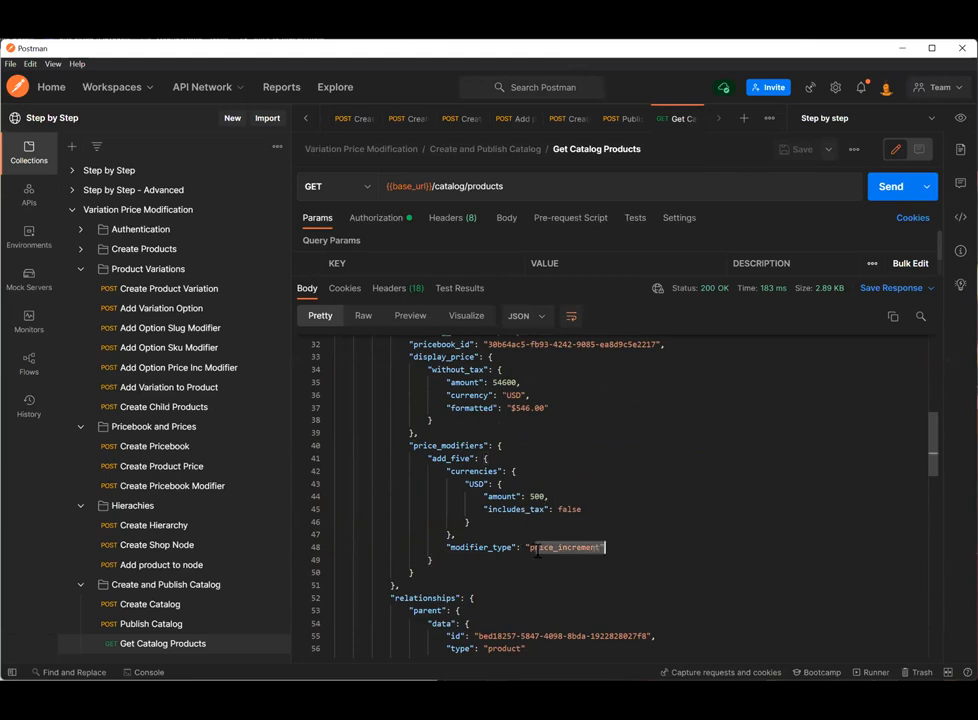
# - Compare the parent product ID in the first product's relationships with the ID of the second product in the response
pyautogui.scroll(-3, 530, 540)
pyautogui.scroll(-1, 531, 540)
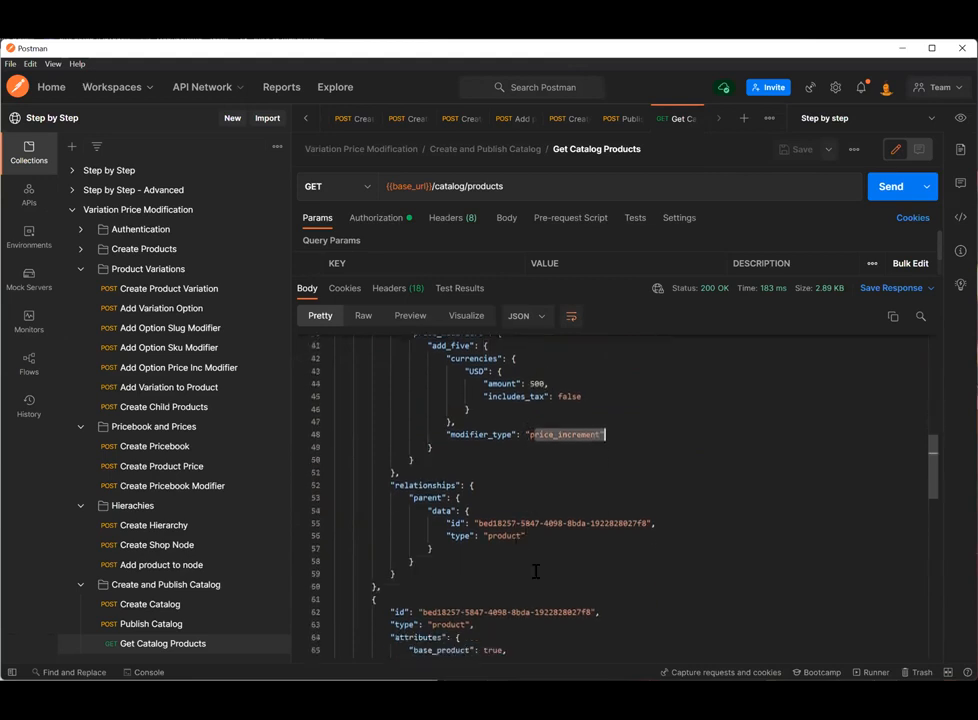
pyautogui.scroll(-1, 480, 512)
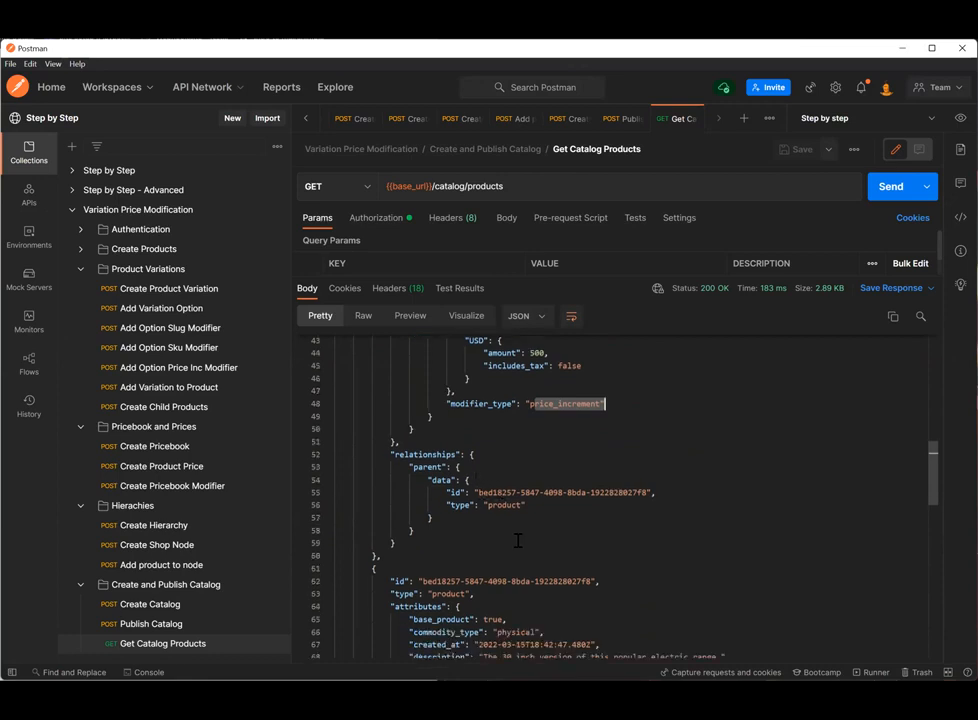
pyautogui.rightClick(507, 492)
pyautogui.click(428, 582)
pyautogui.moveTo(421, 581); pyautogui.dragTo(461, 581)
# - Examine the base product's USD price amount, SKU and display price in the catalog response
pyautogui.scroll(-3, 551, 599)
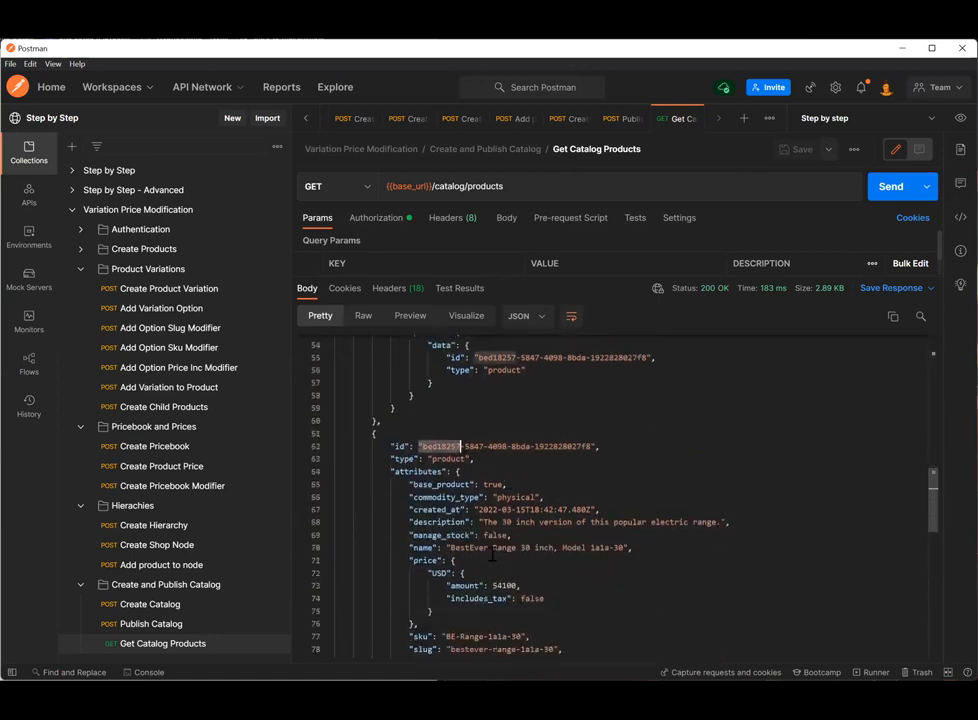
pyautogui.rightClick(538, 590)
pyautogui.scroll(-1, 532, 527)
pyautogui.click(570, 525)
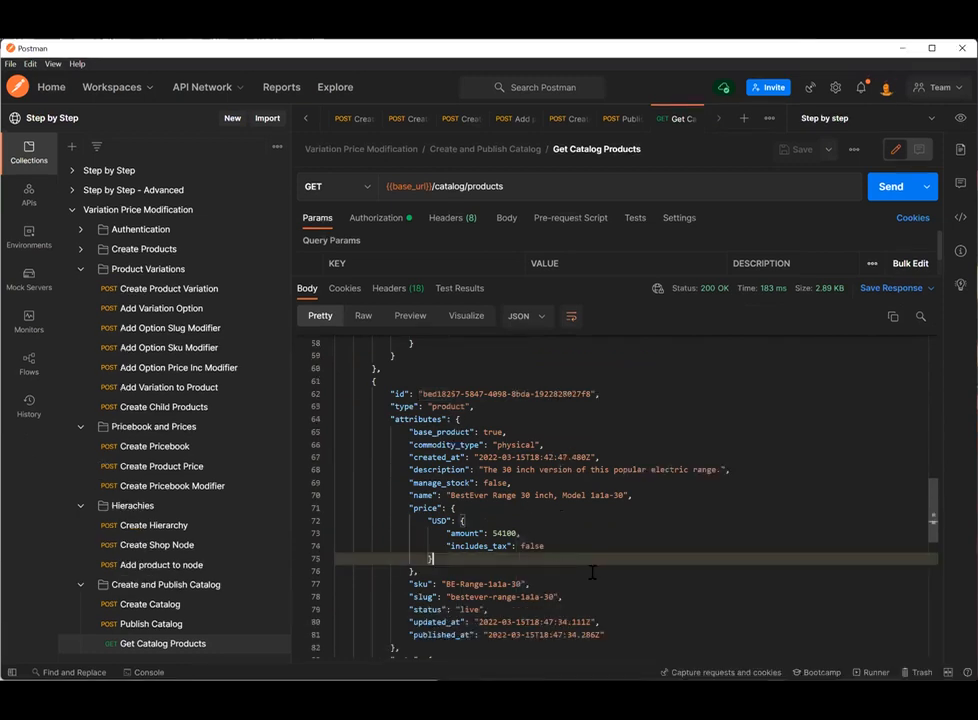
pyautogui.scroll(-3, 592, 572)
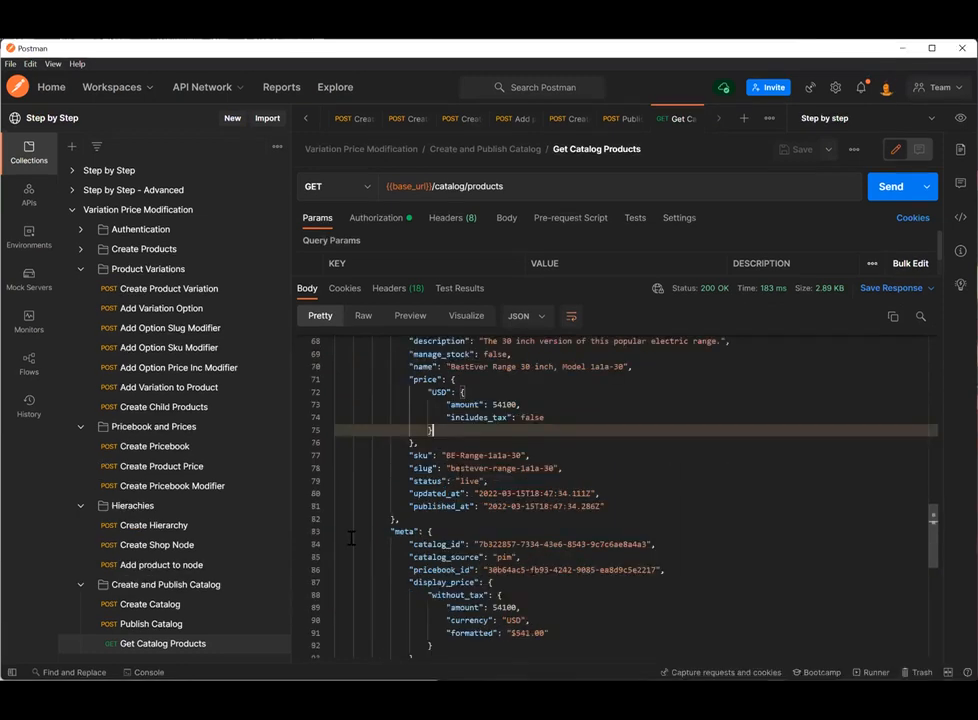